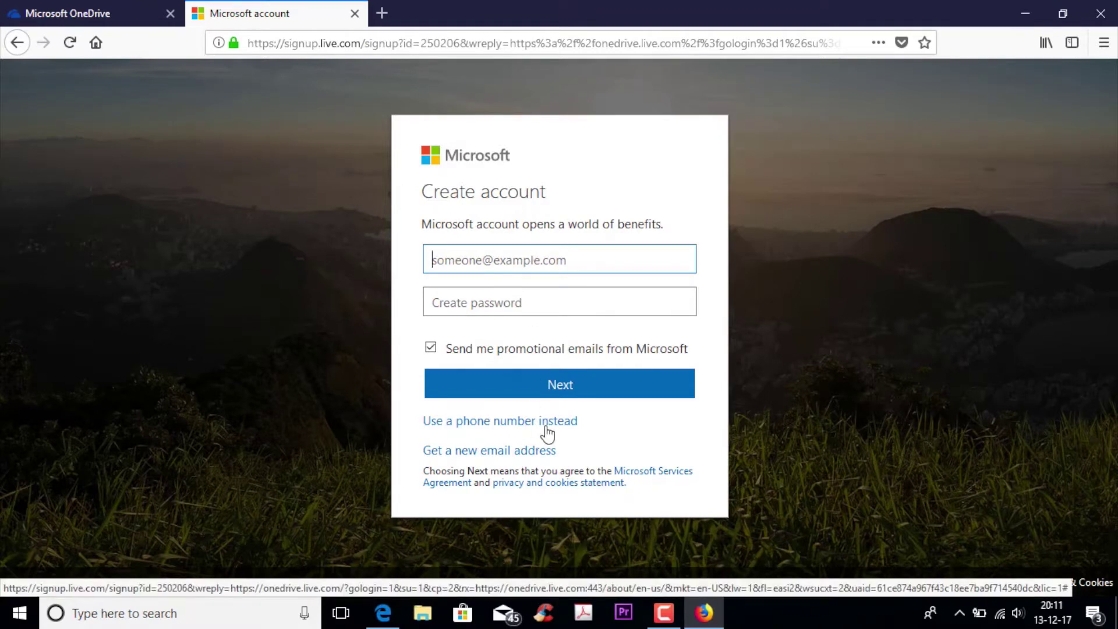
Close the Microsoft account sign-up tab, view the OneDrive download page, and minimize Firefox
click(355, 13)
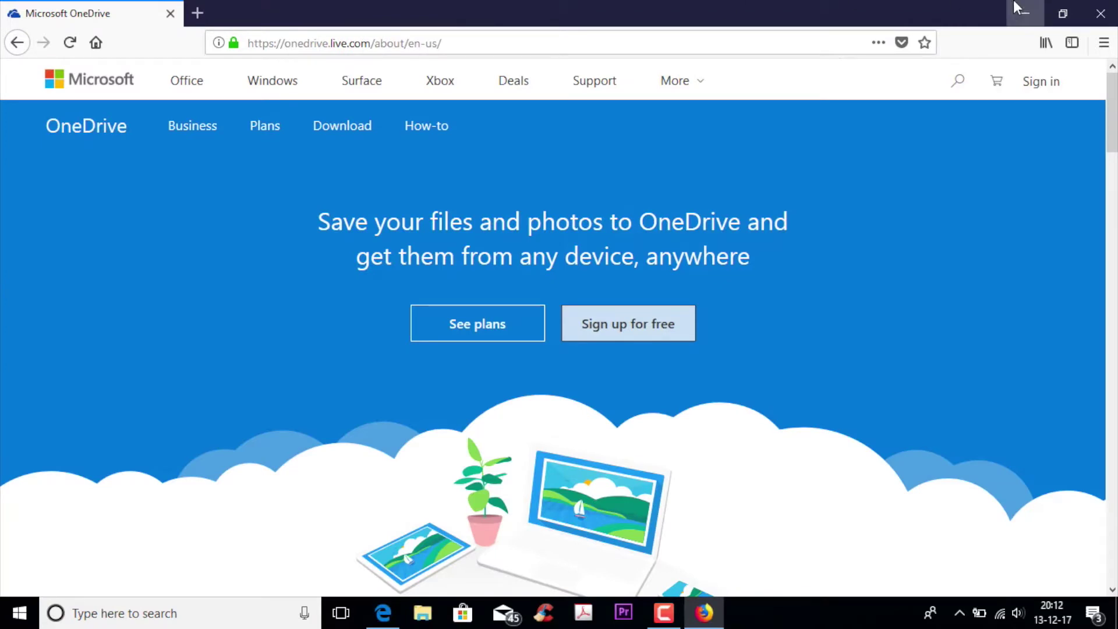
click(349, 132)
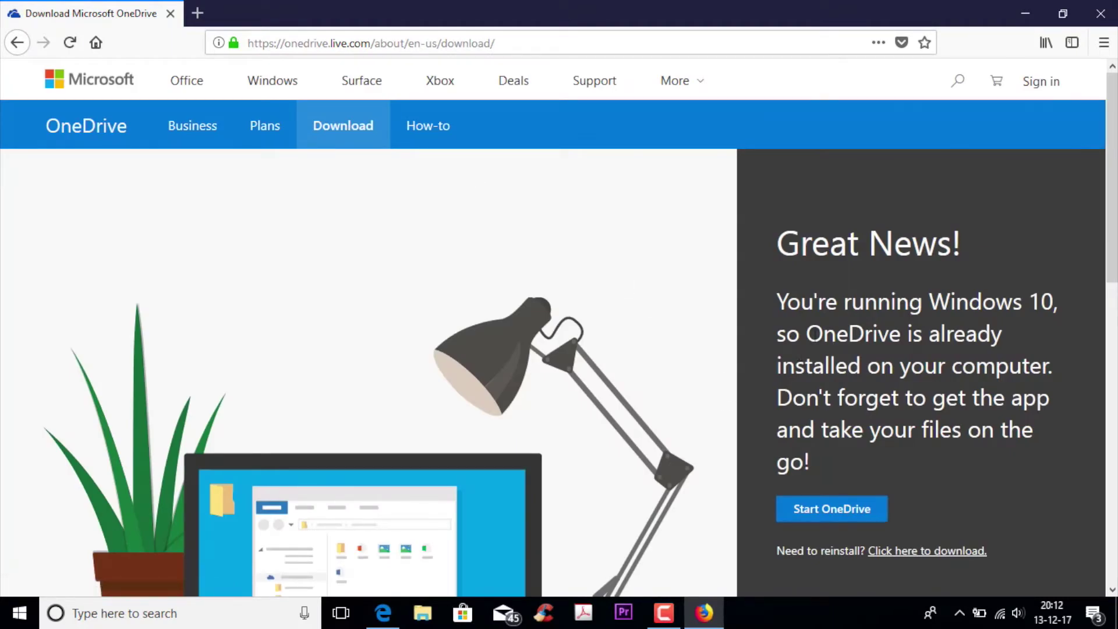
click(1026, 5)
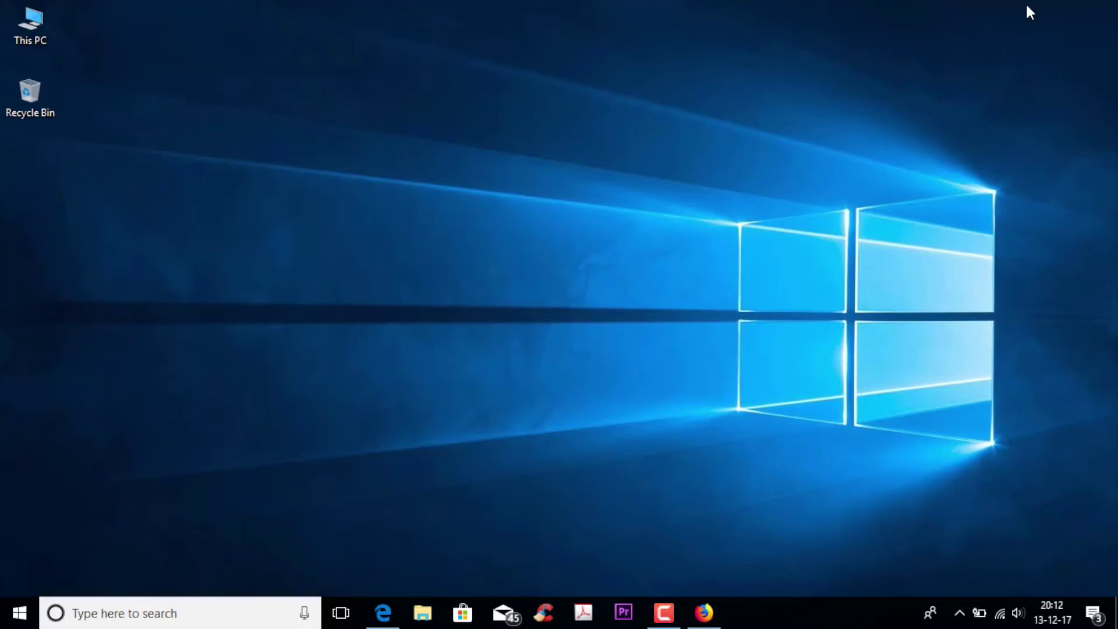
Launch the OneDrive desktop app from Windows search ('one')
key(super)
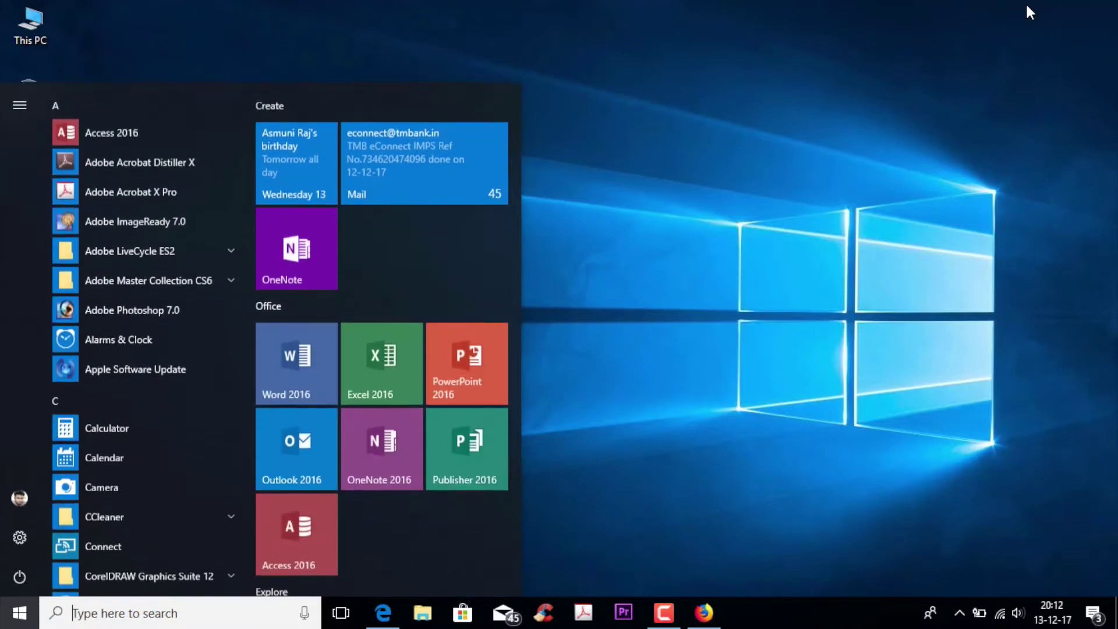
text(one)
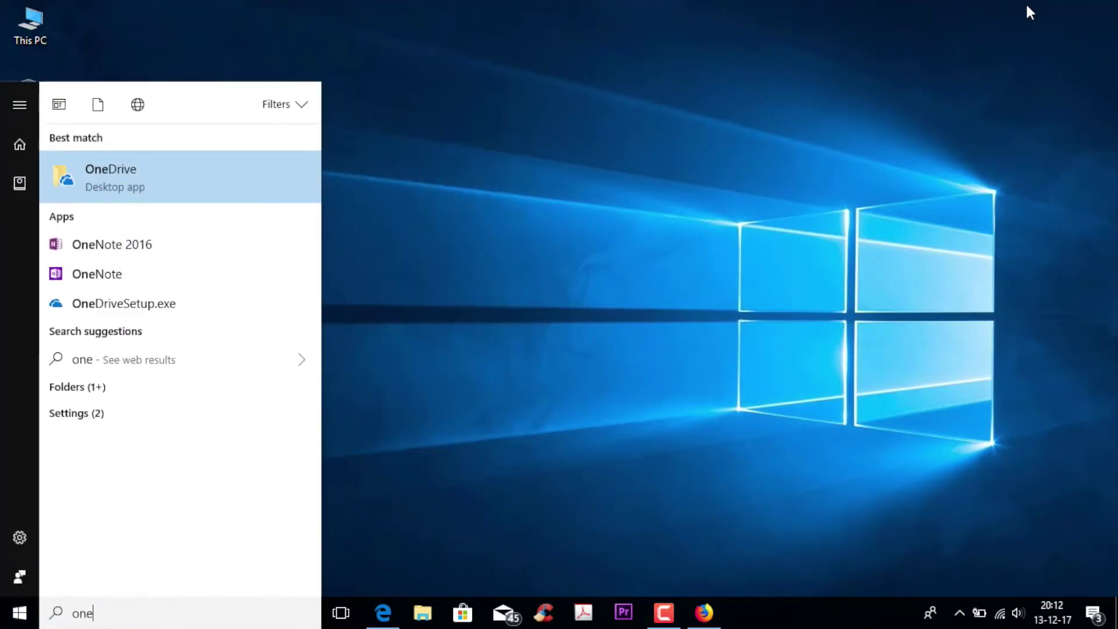
click(165, 184)
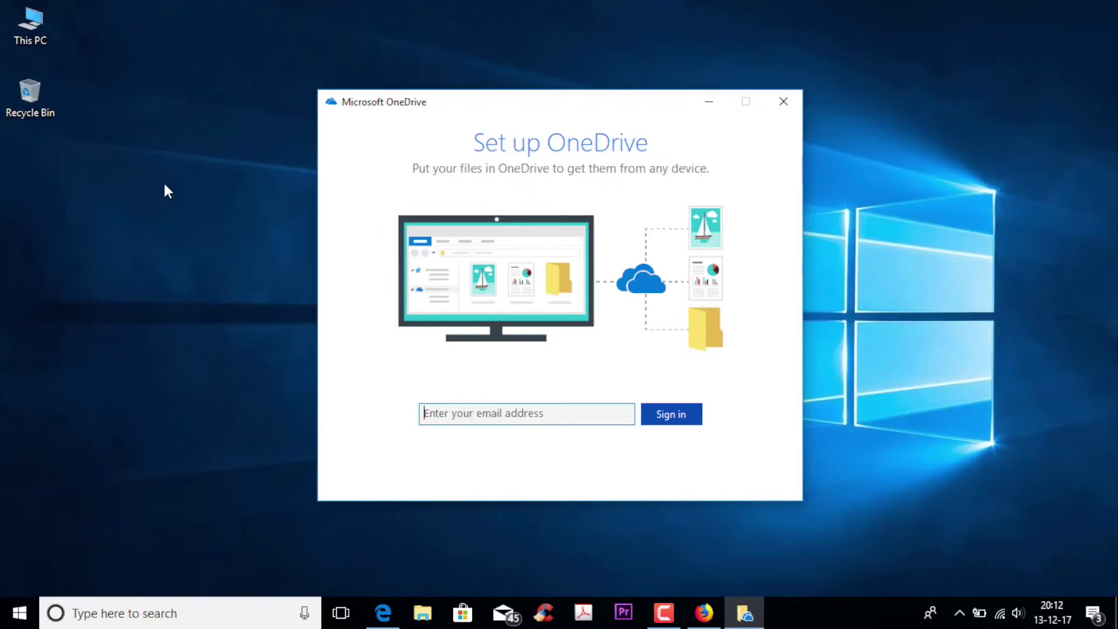
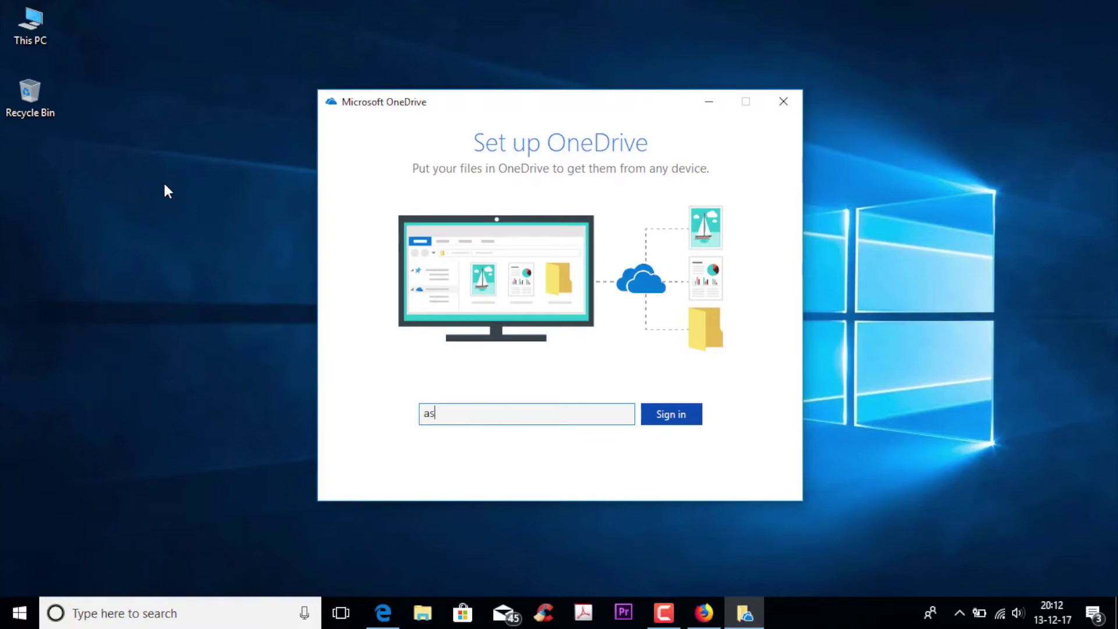
Enter the account e-mail address in OneDrive setup and submit it to sign in
click(687, 419)
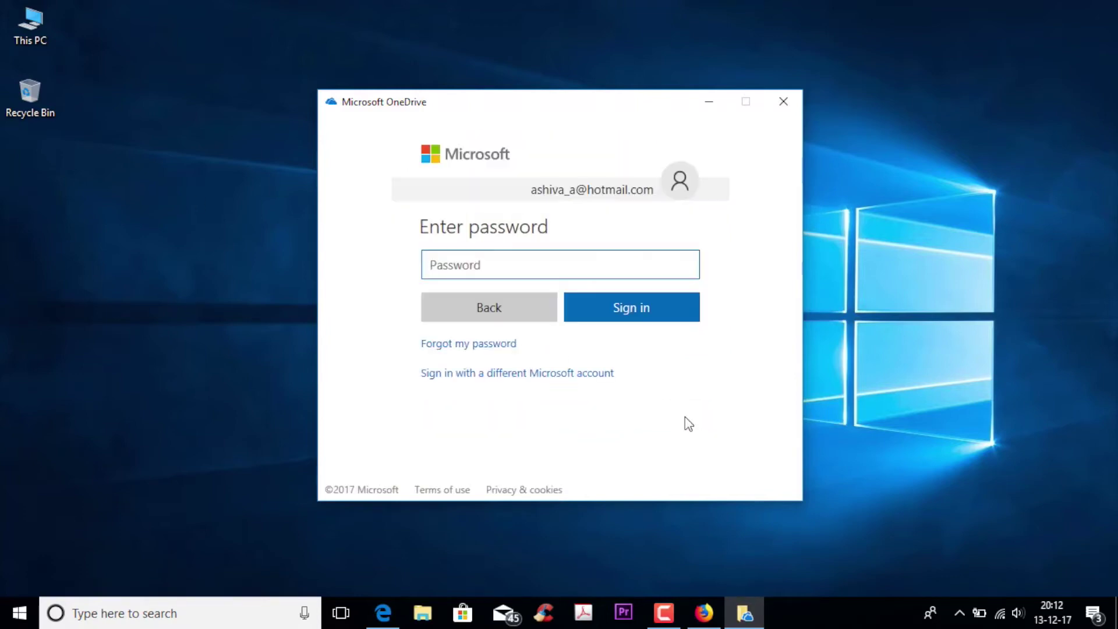
Enter the account password and submit it to finish signing in
text(•••••••••••••••••••)
key(Tab)
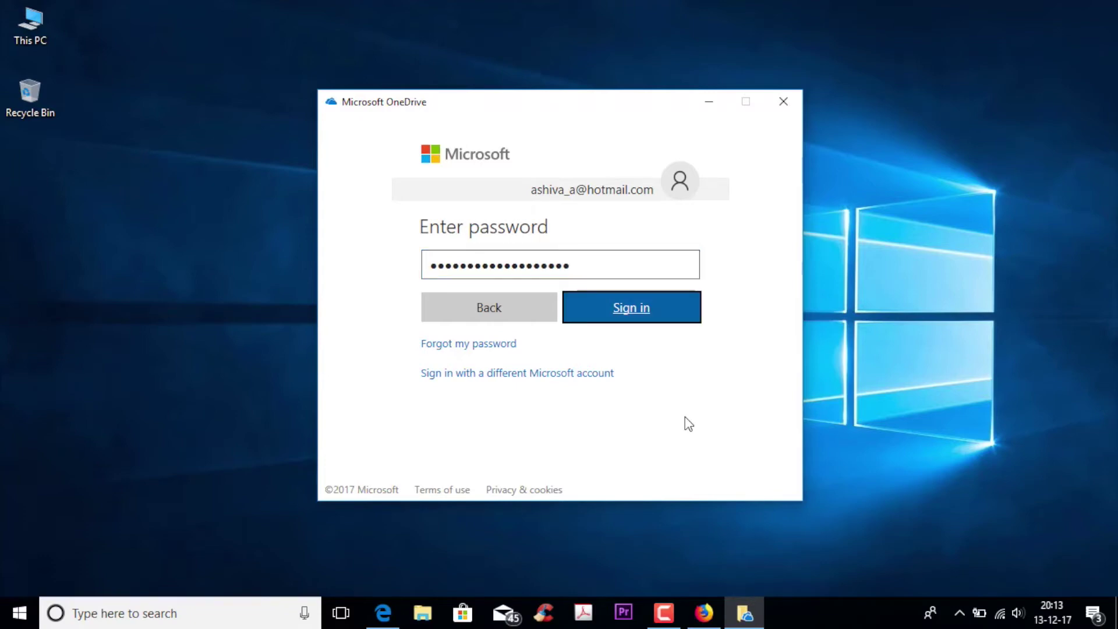
key(Return)
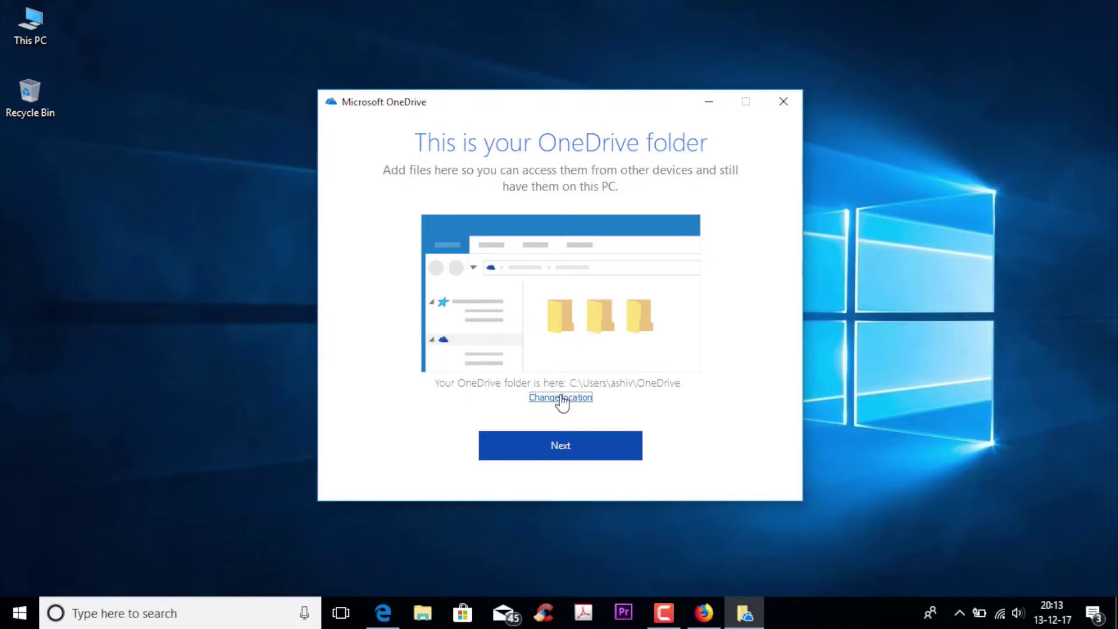
Set the OneDrive folder location to D:\One drive\OneDrive, keeping the existing files there
click(561, 398)
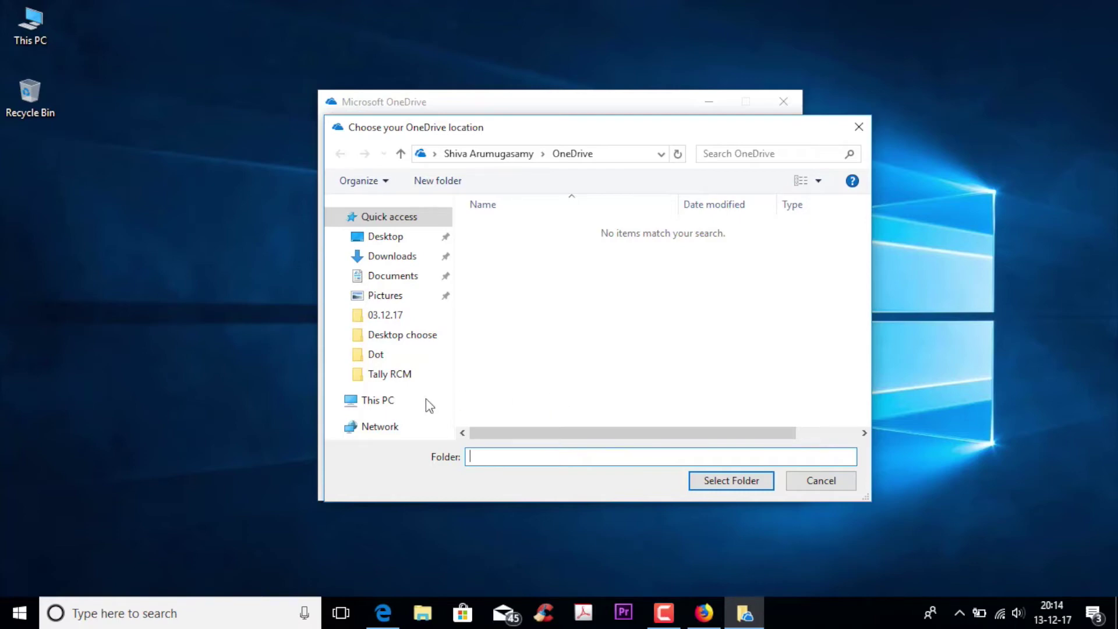
click(371, 401)
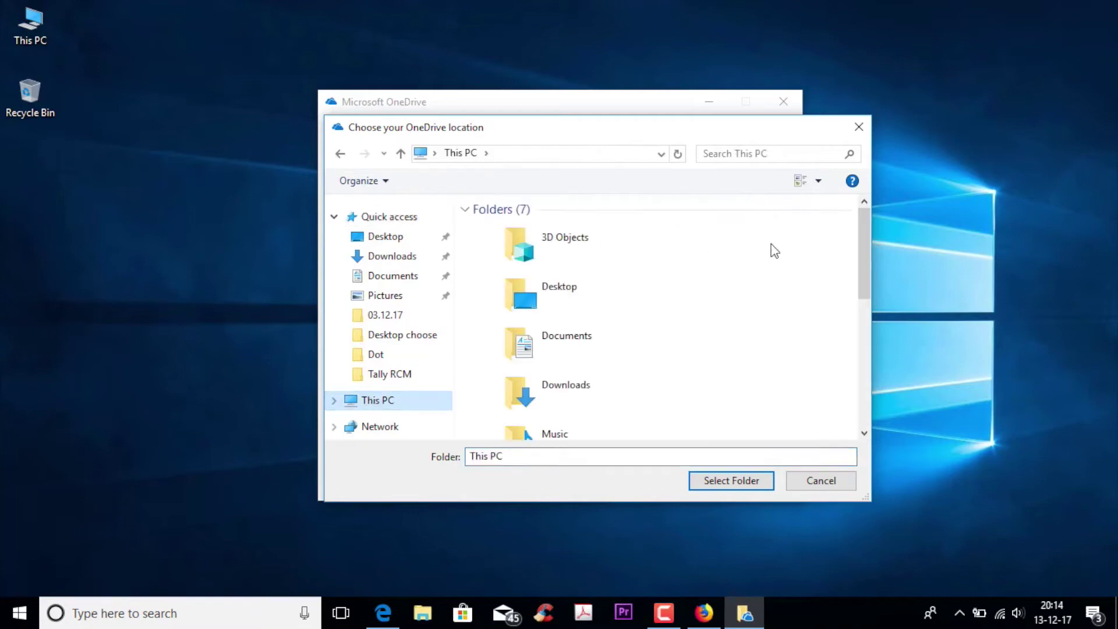
drag(865, 256, 884, 412)
double_click(592, 339)
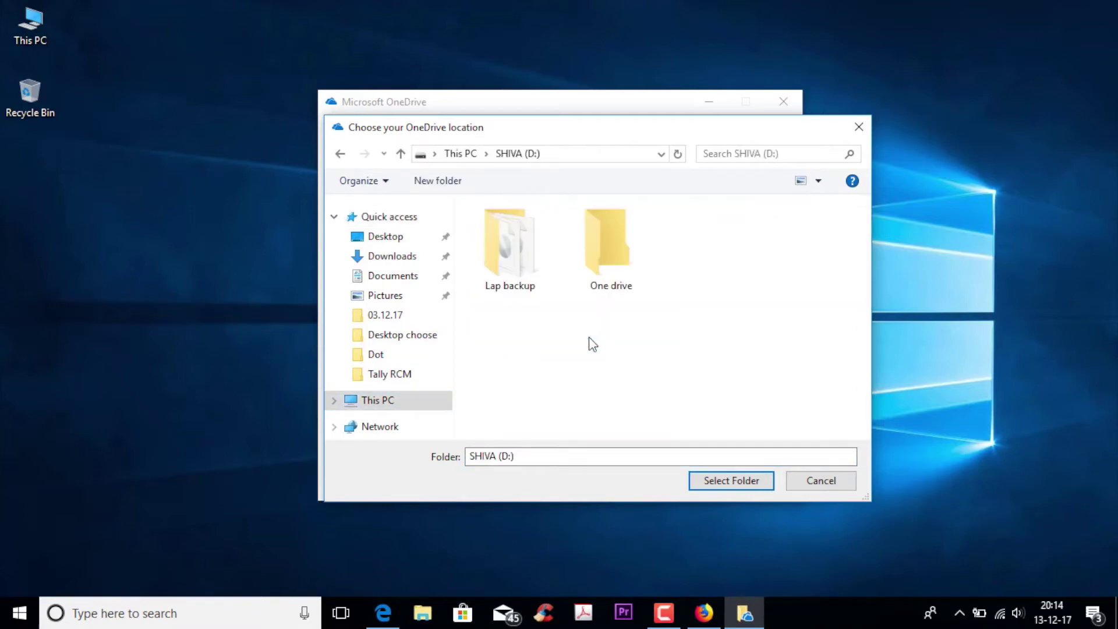
double_click(611, 248)
click(554, 229)
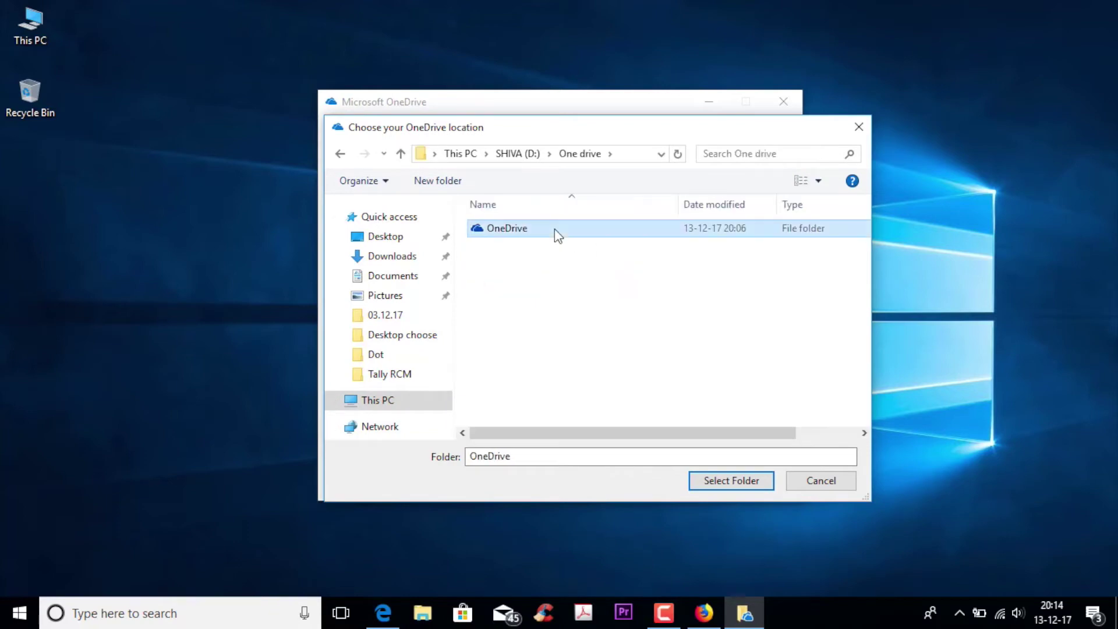
click(711, 485)
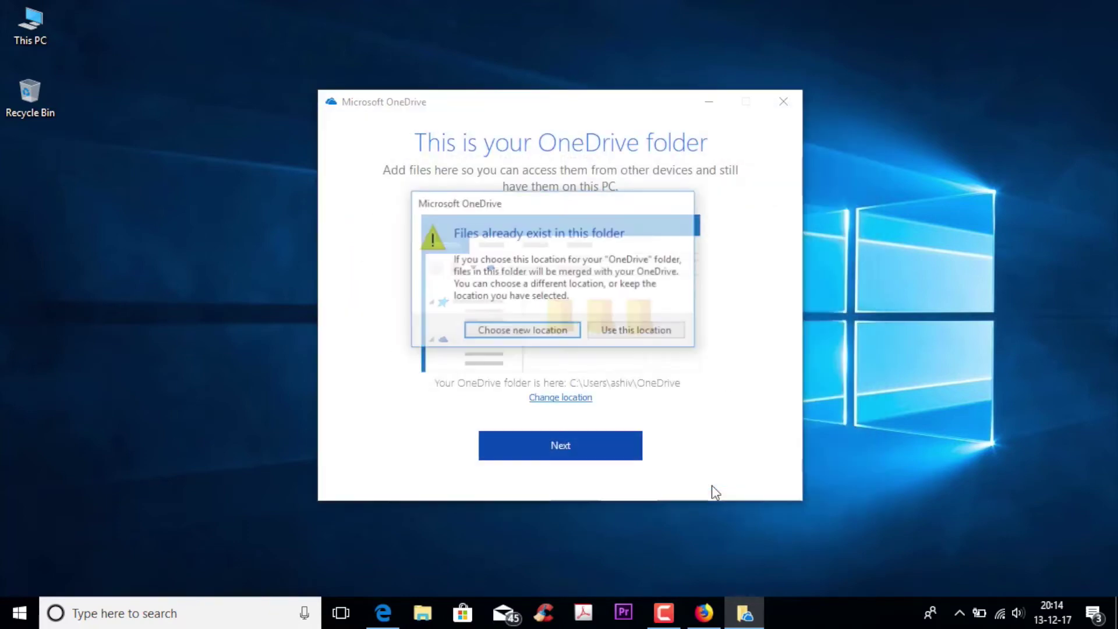
click(639, 333)
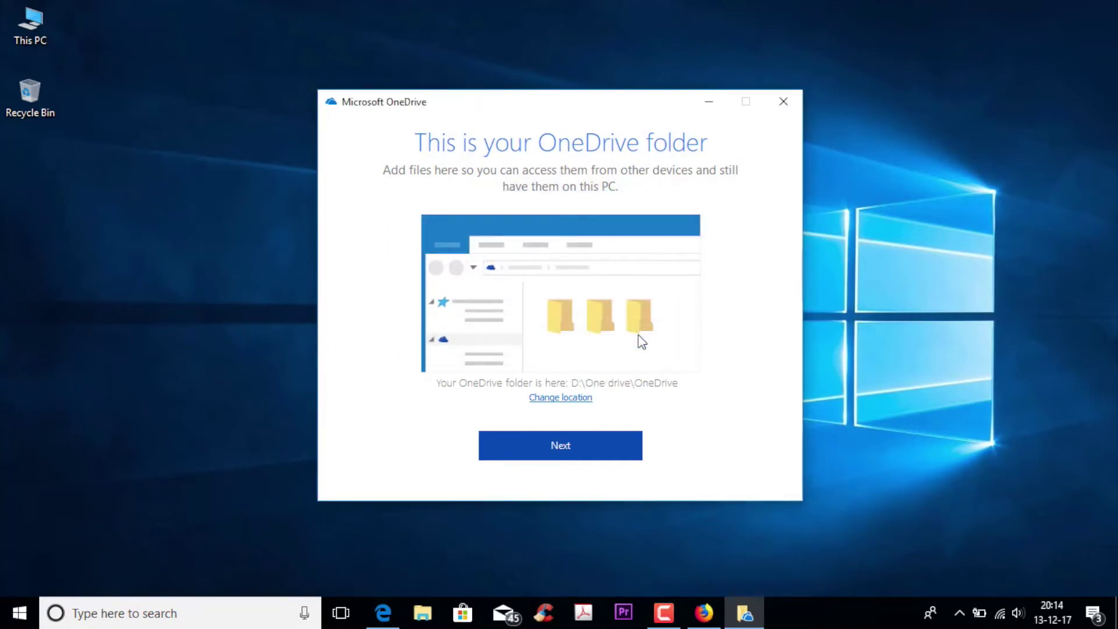
Accept the folder location, dismiss two mail notifications, and keep all folders syncing
click(552, 454)
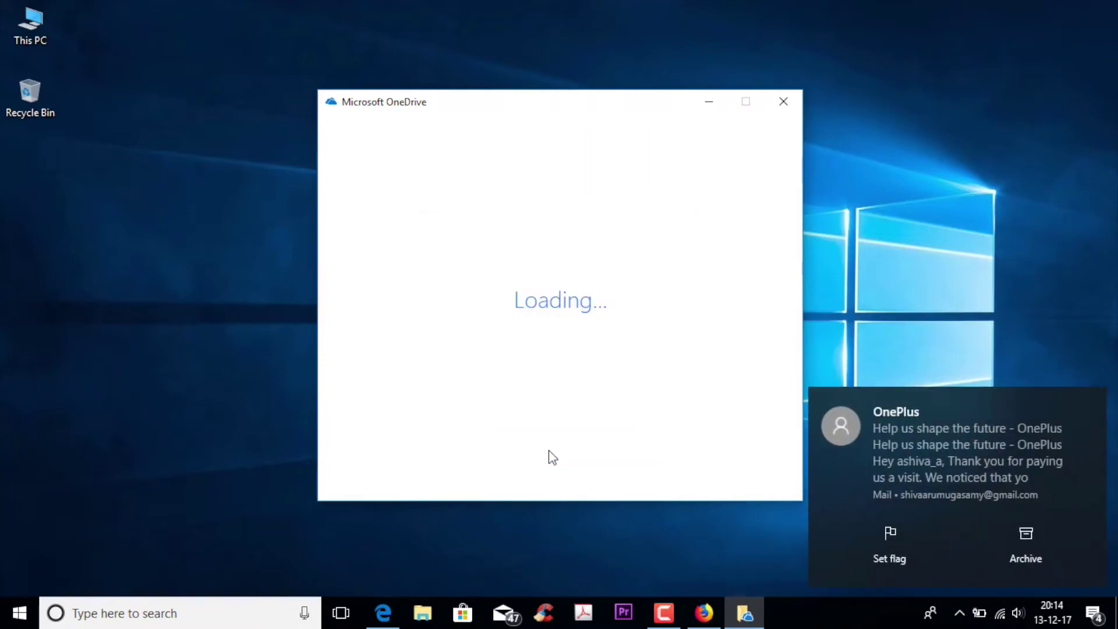
click(1096, 403)
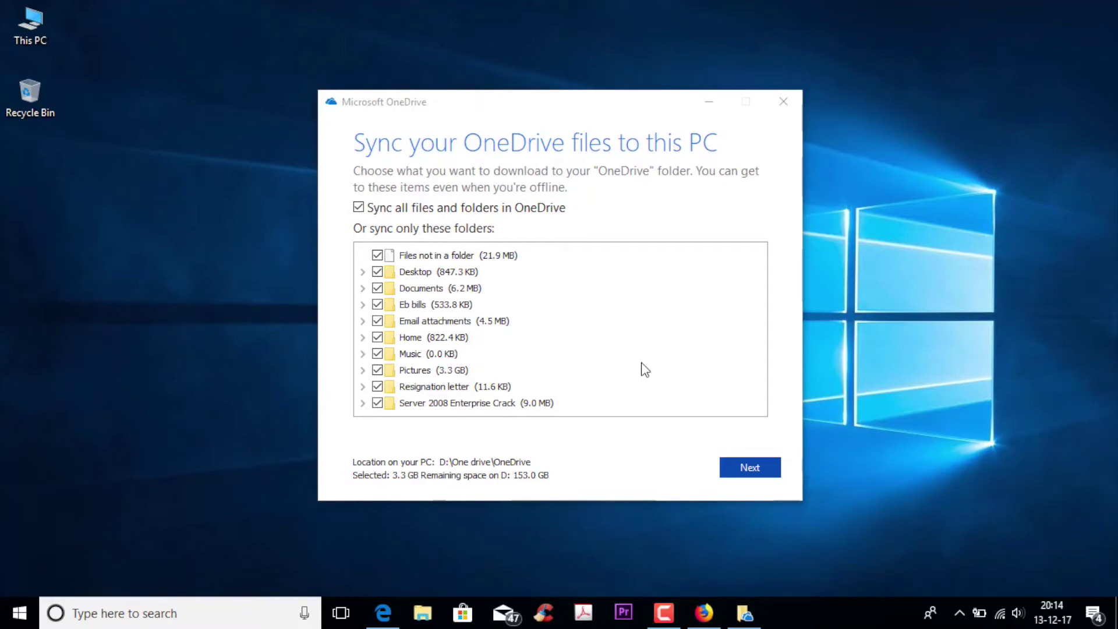
click(645, 370)
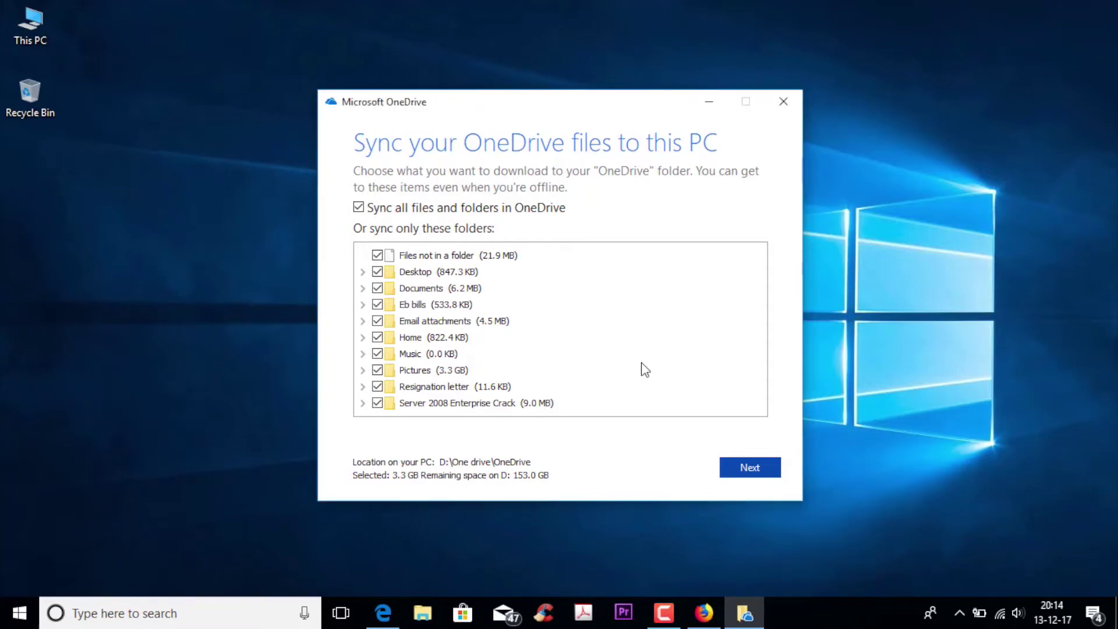
click(753, 466)
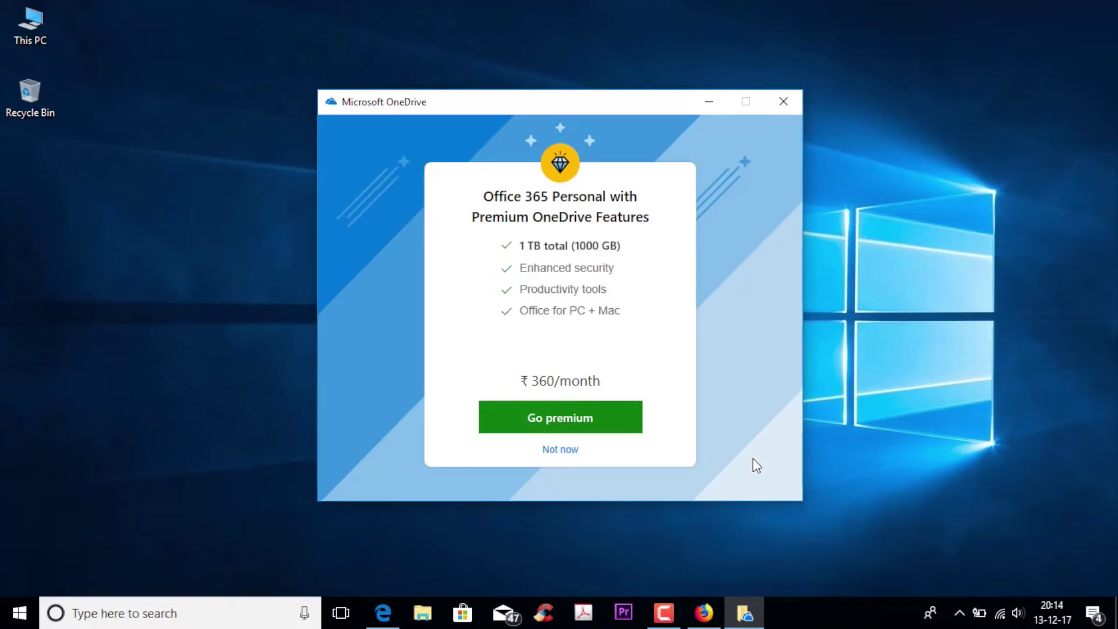
click(1000, 618)
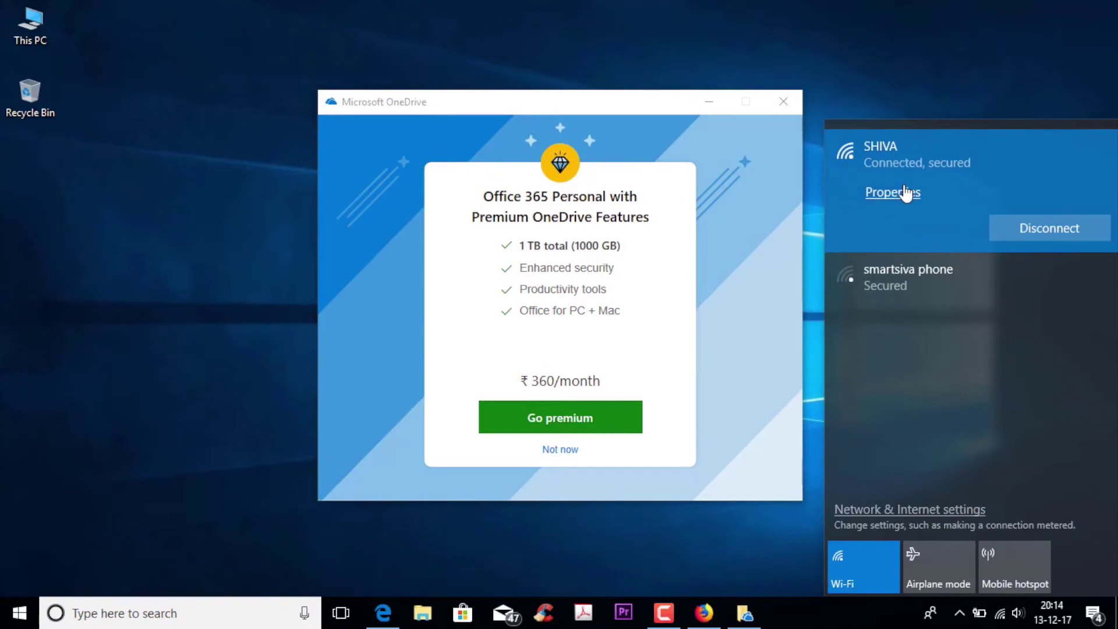
click(905, 194)
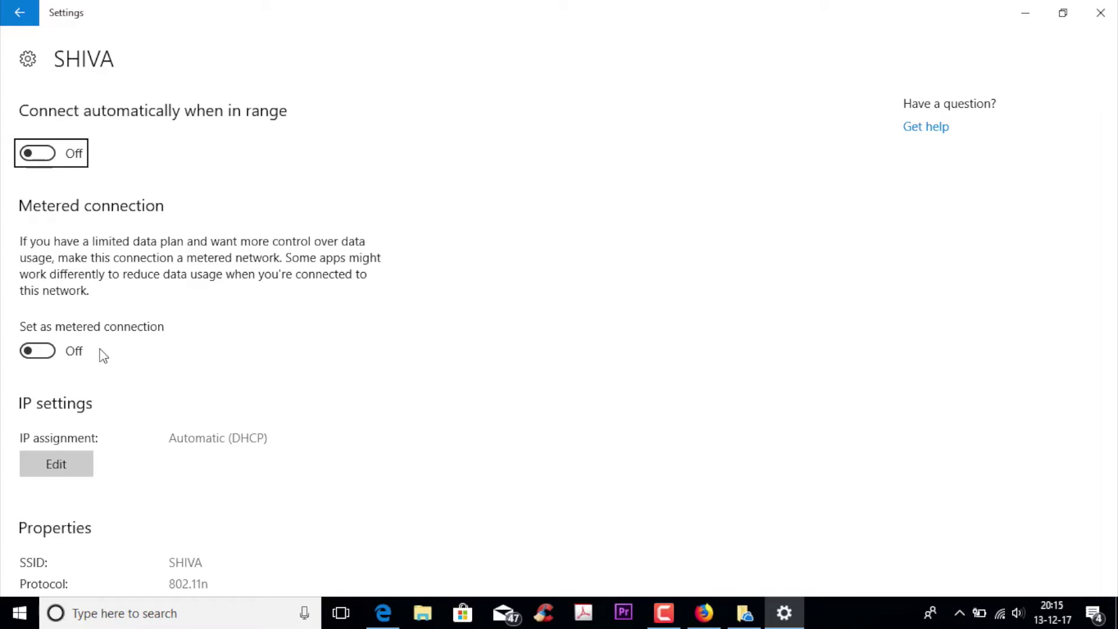
click(1113, 21)
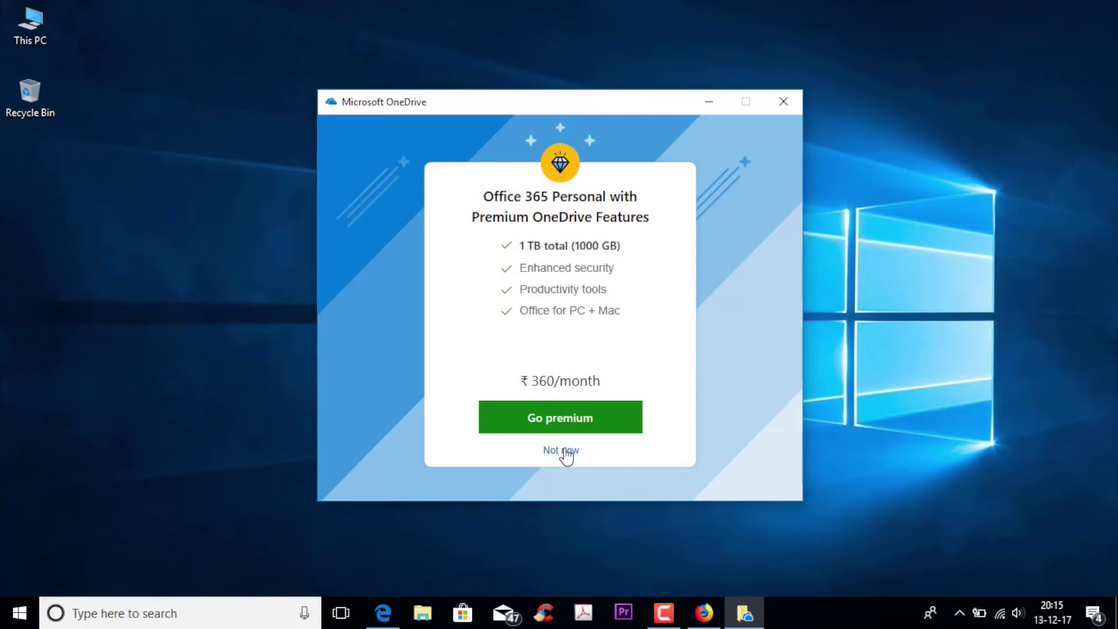
Decline the Office 365 offer, skip through the welcome tour, and open the OneDrive folder
click(564, 450)
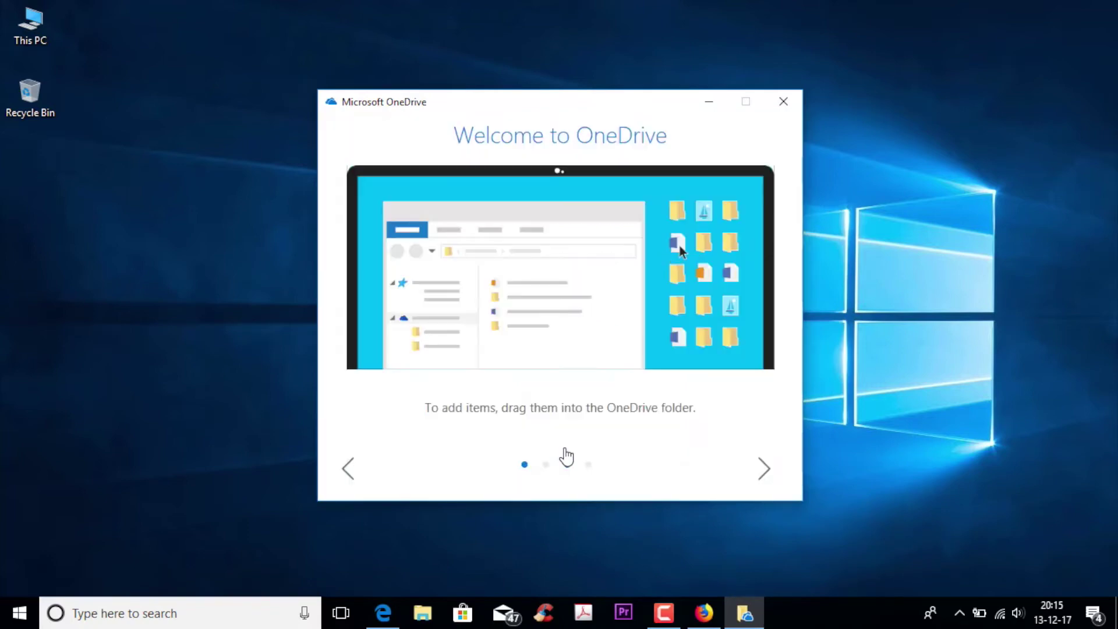
click(761, 473)
click(762, 474)
click(761, 473)
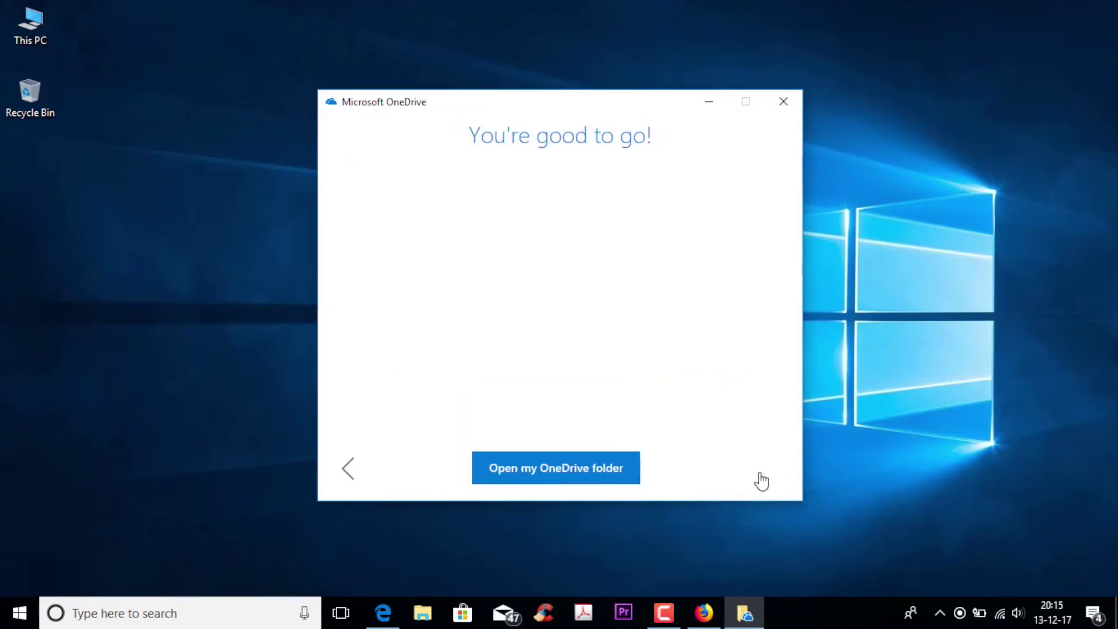
click(601, 466)
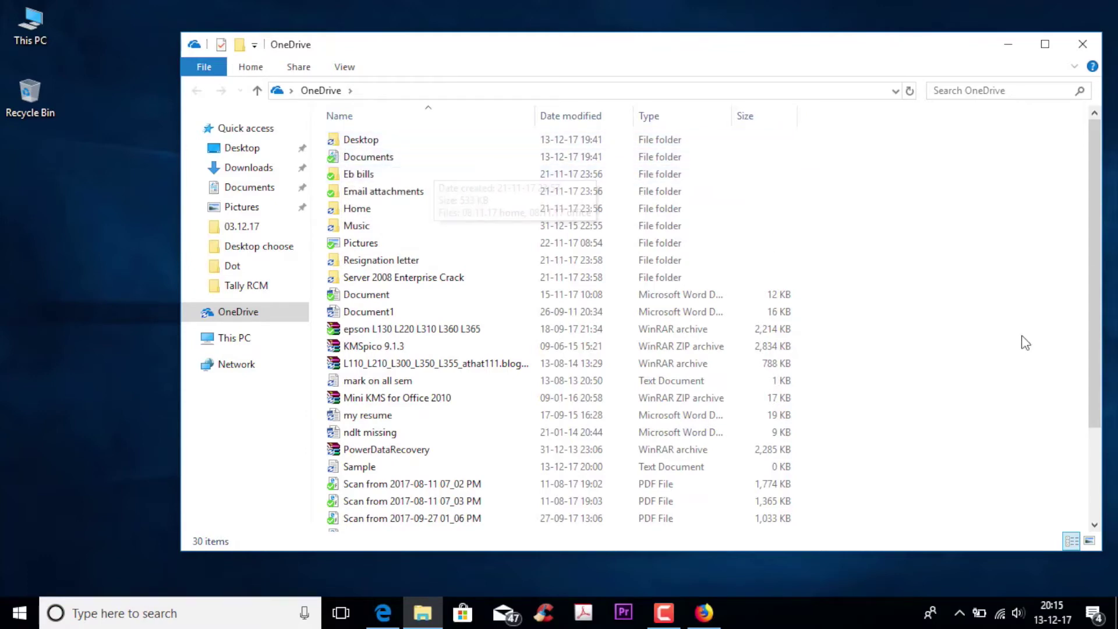
scroll(1026, 343, down, 3)
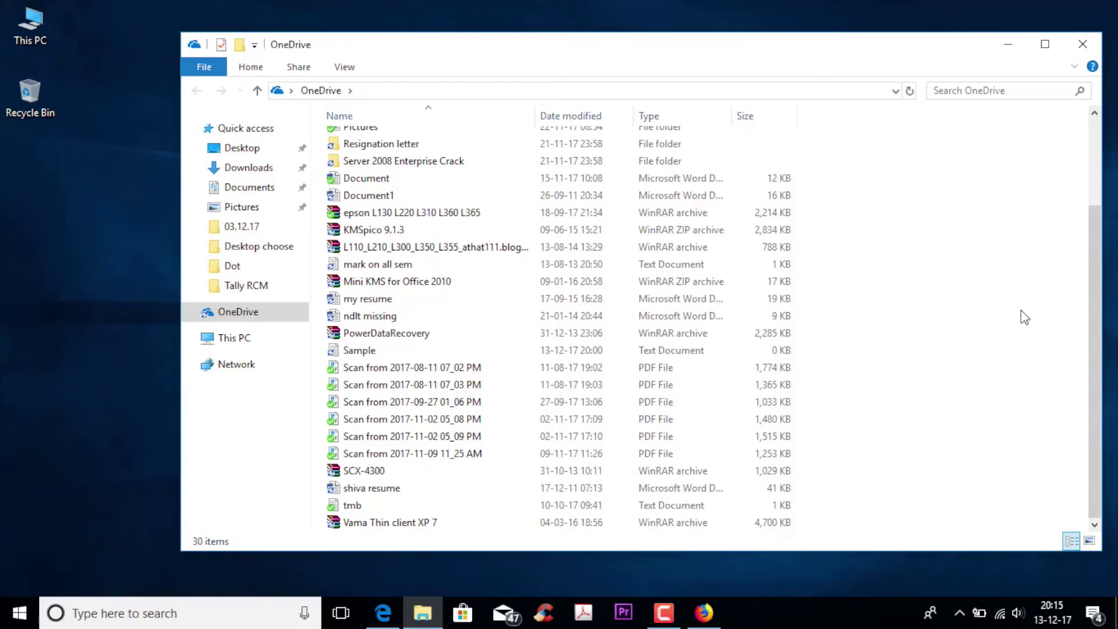
scroll(1020, 310, up, 3)
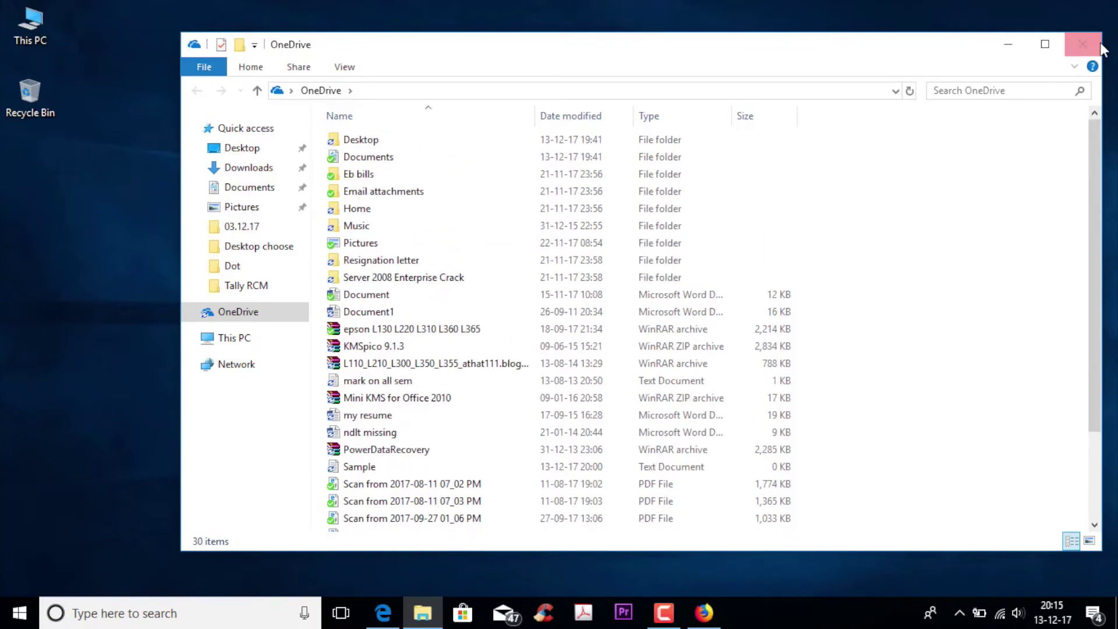
click(1076, 46)
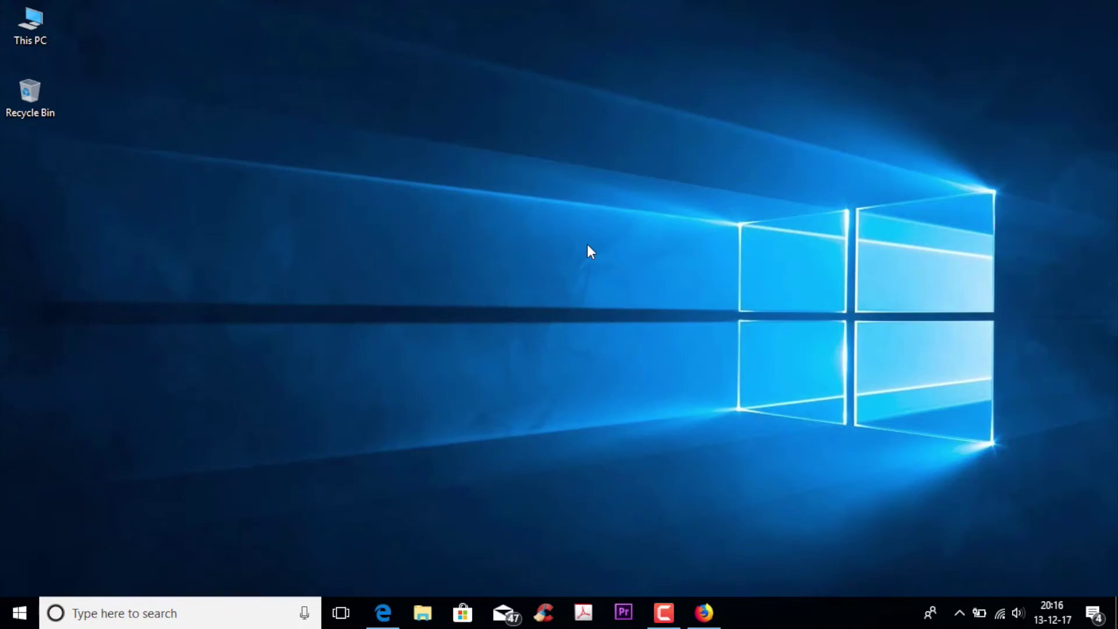
double_click(26, 19)
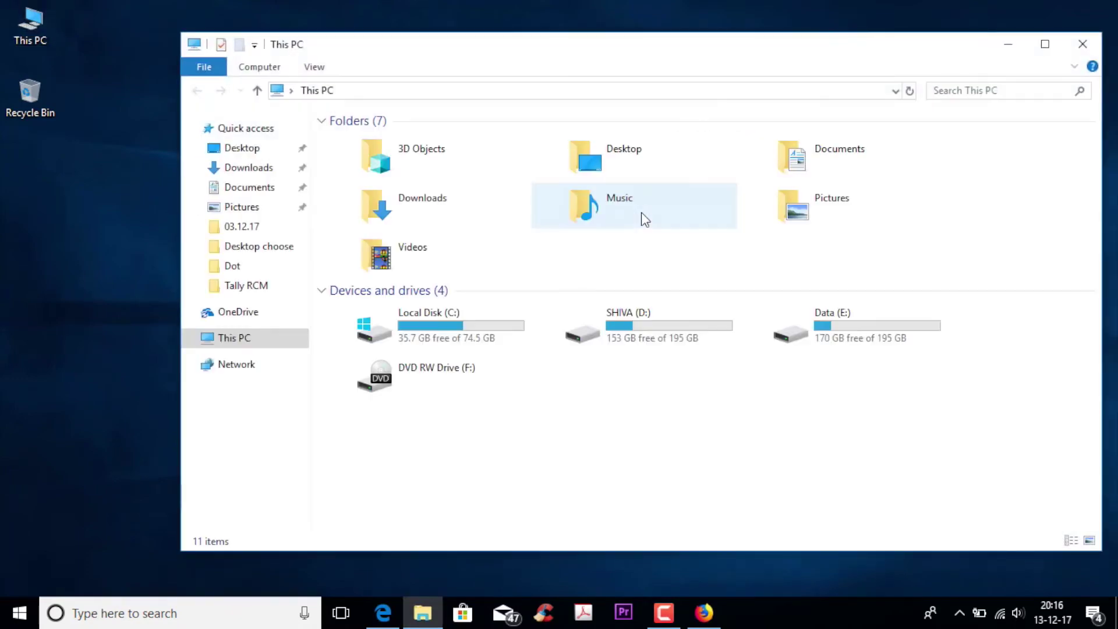
click(259, 315)
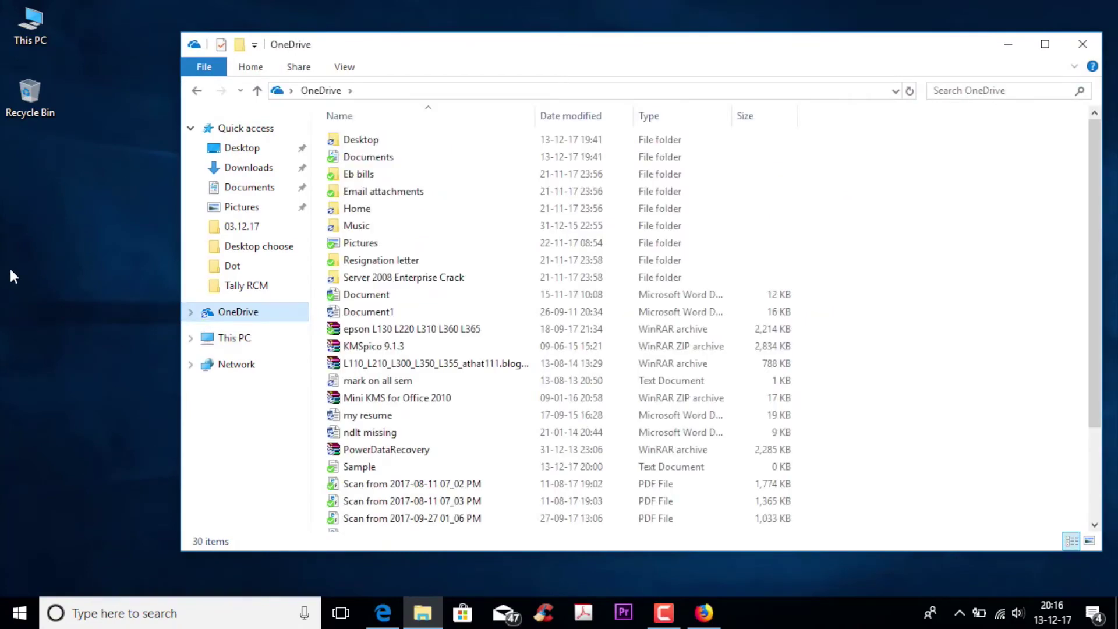
Create a new Rich Text Format file named 'sample file' in the OneDrive folder and open it
right_click(927, 208)
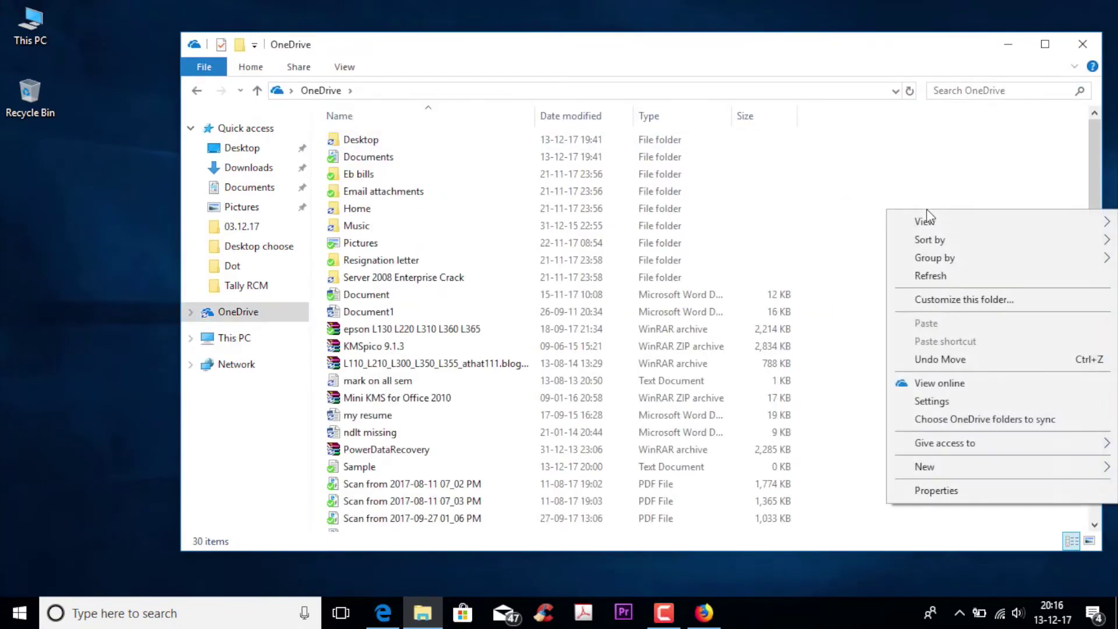
mouse_move(959, 467)
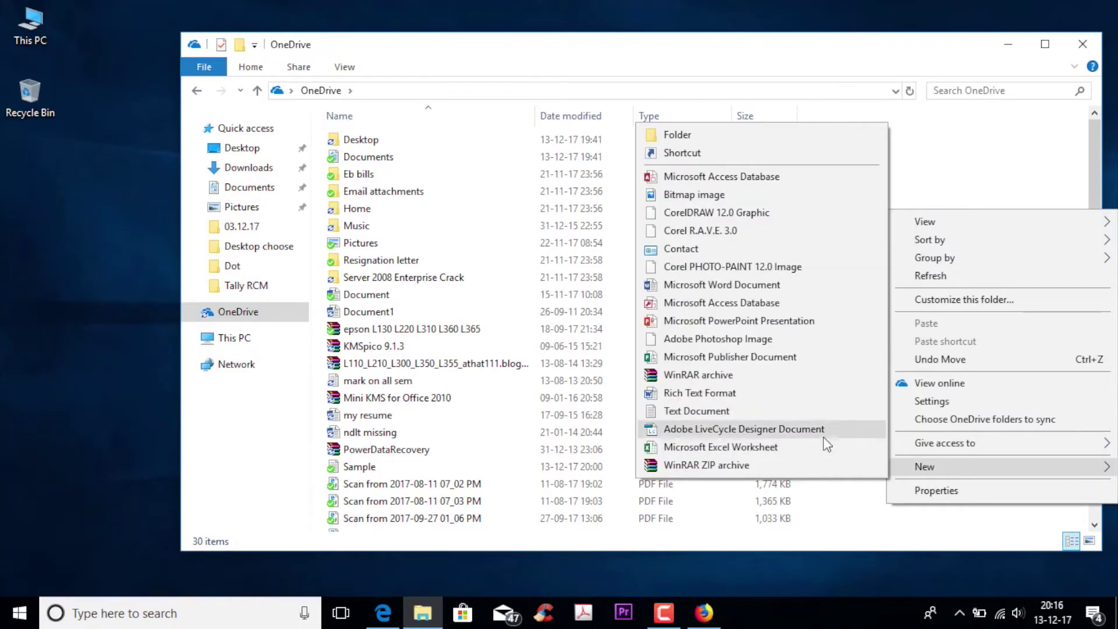
click(828, 394)
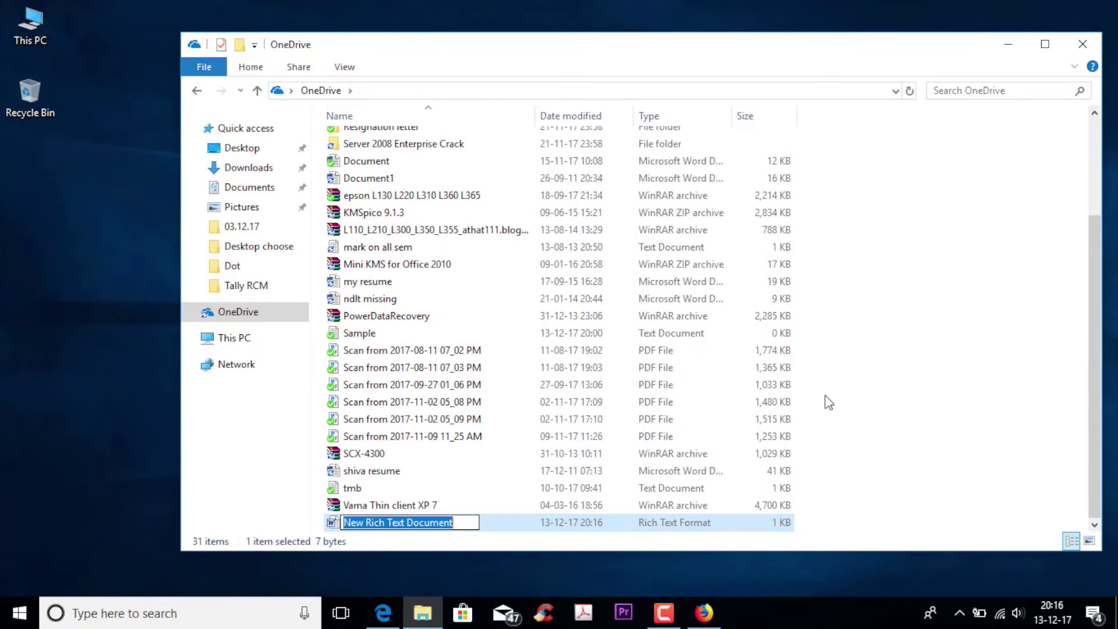
text(samp)
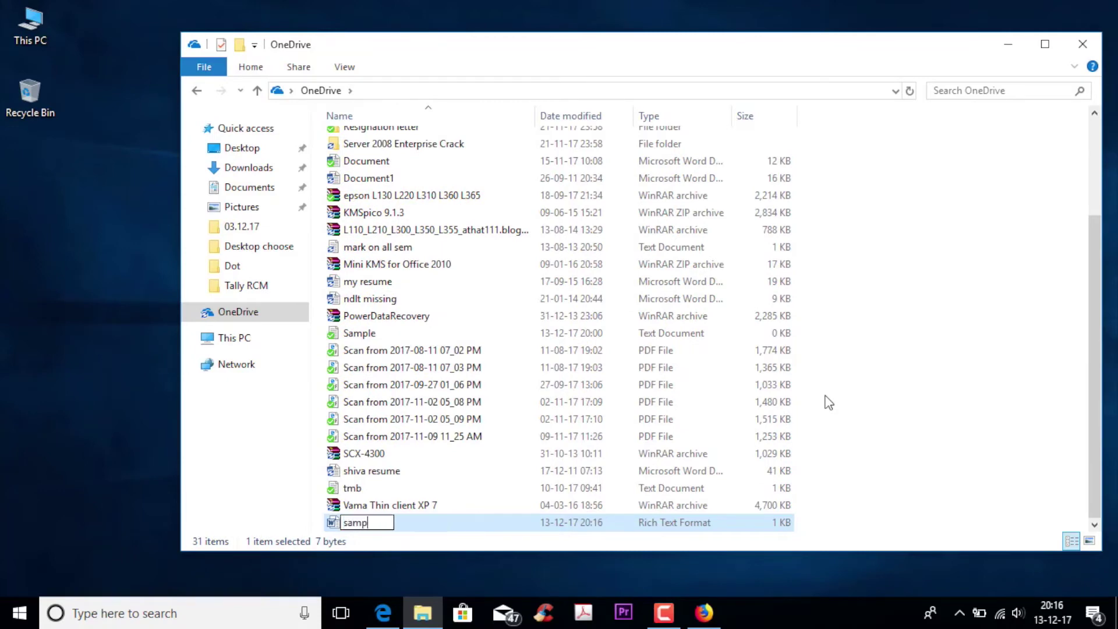
text(le file)
key(Return)
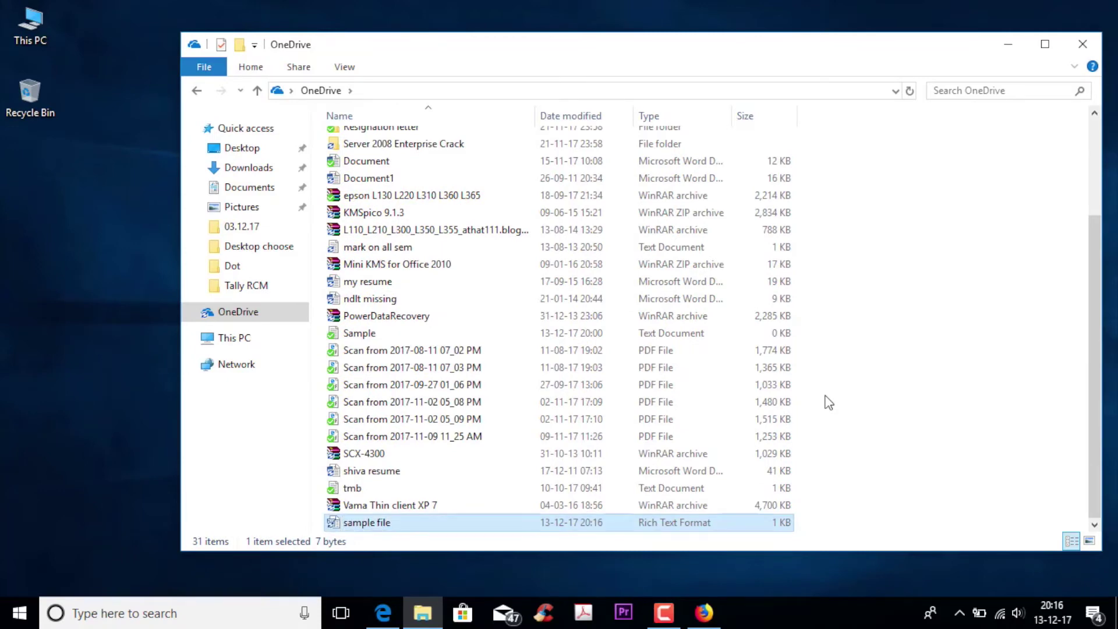
key(Return)
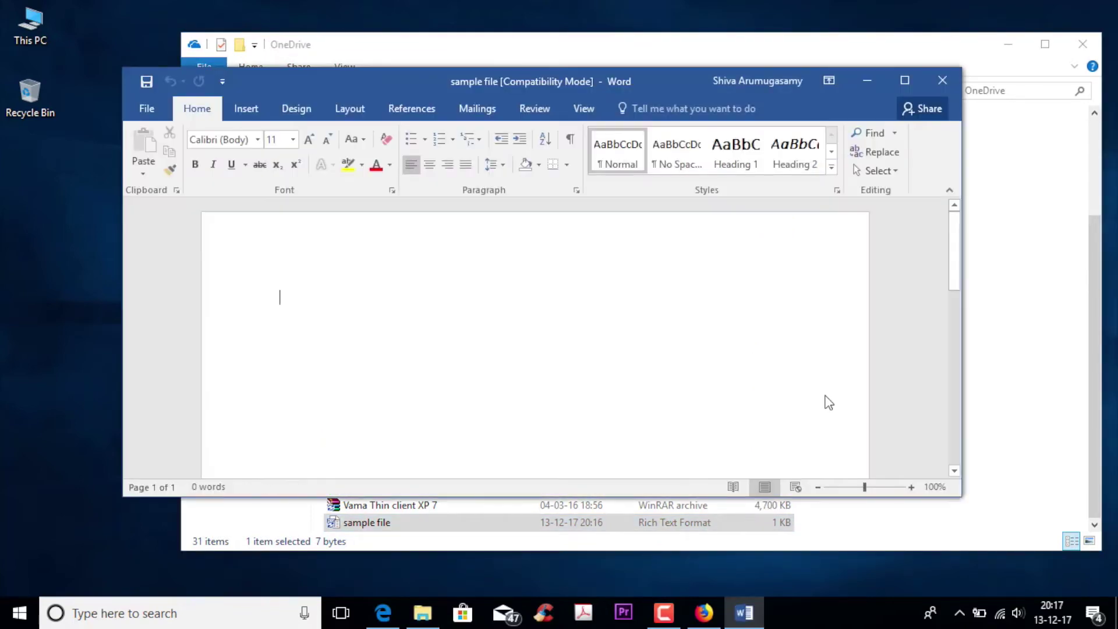
Type 'This is for checking' into sample file and save it on closing Word
text(This i)
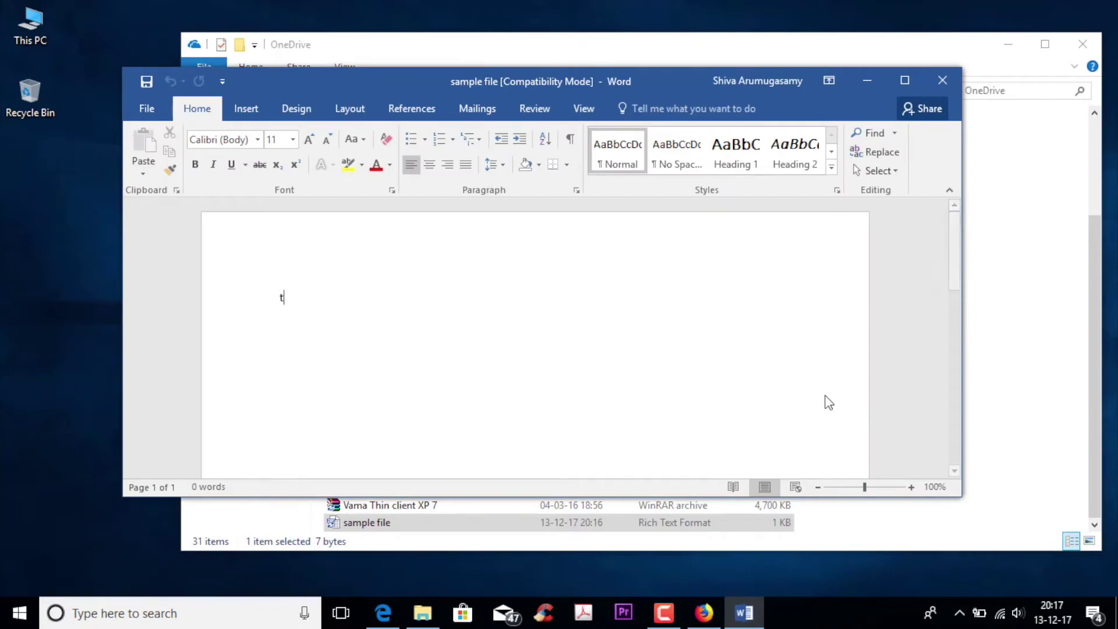
text(s )
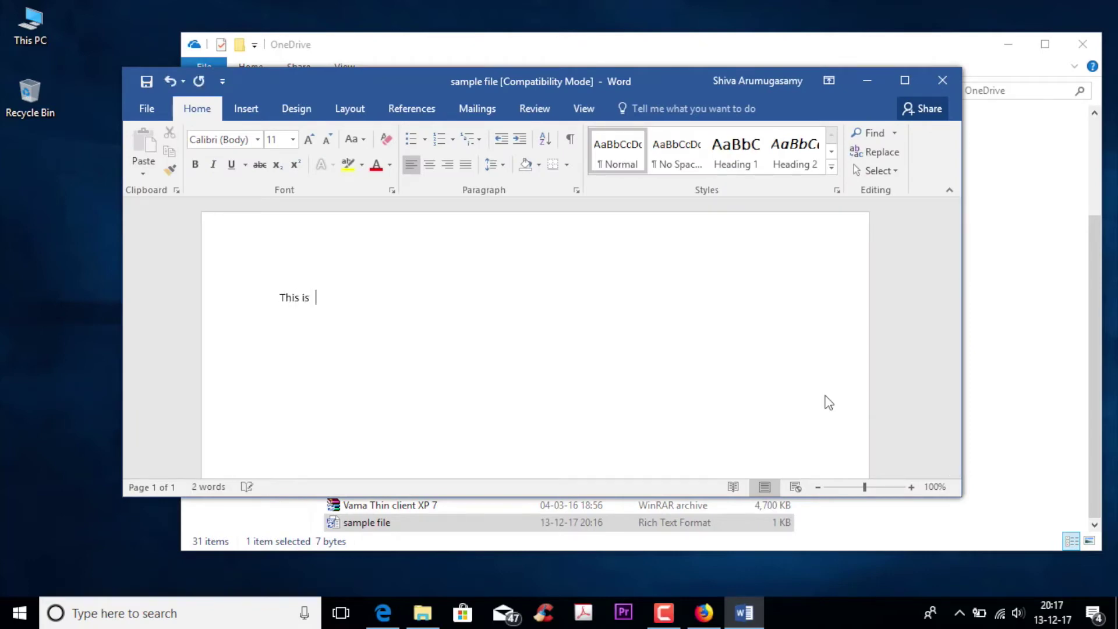
text(for checking)
click(952, 79)
click(507, 342)
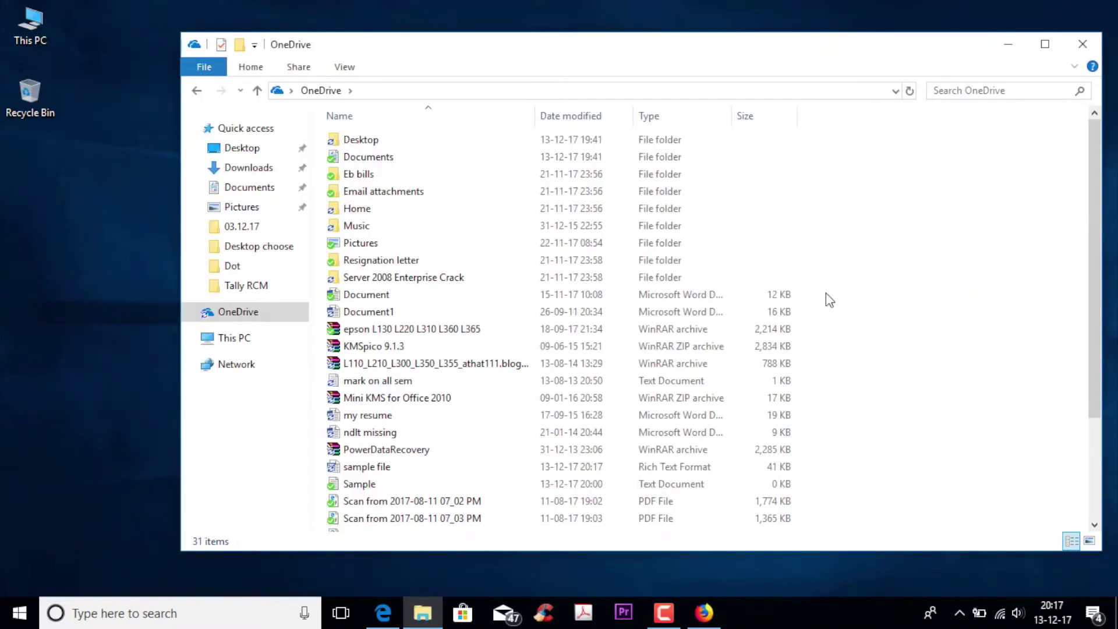
Close the OneDrive folder window and open OneDrive Settings from the tray's cloud icon
scroll(830, 300, down, 3)
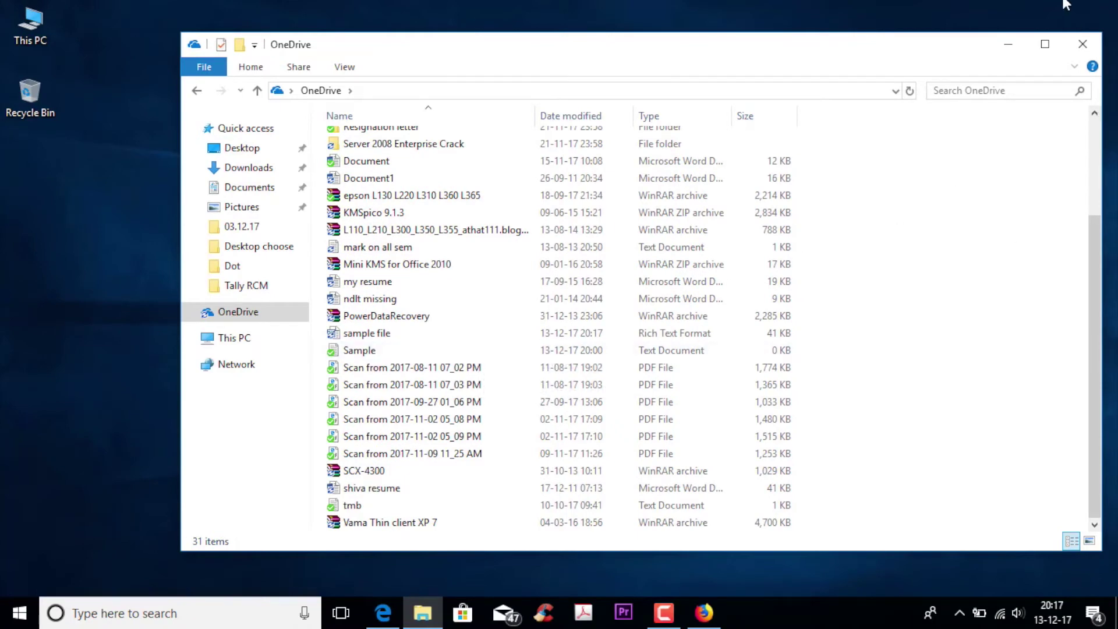
click(1083, 44)
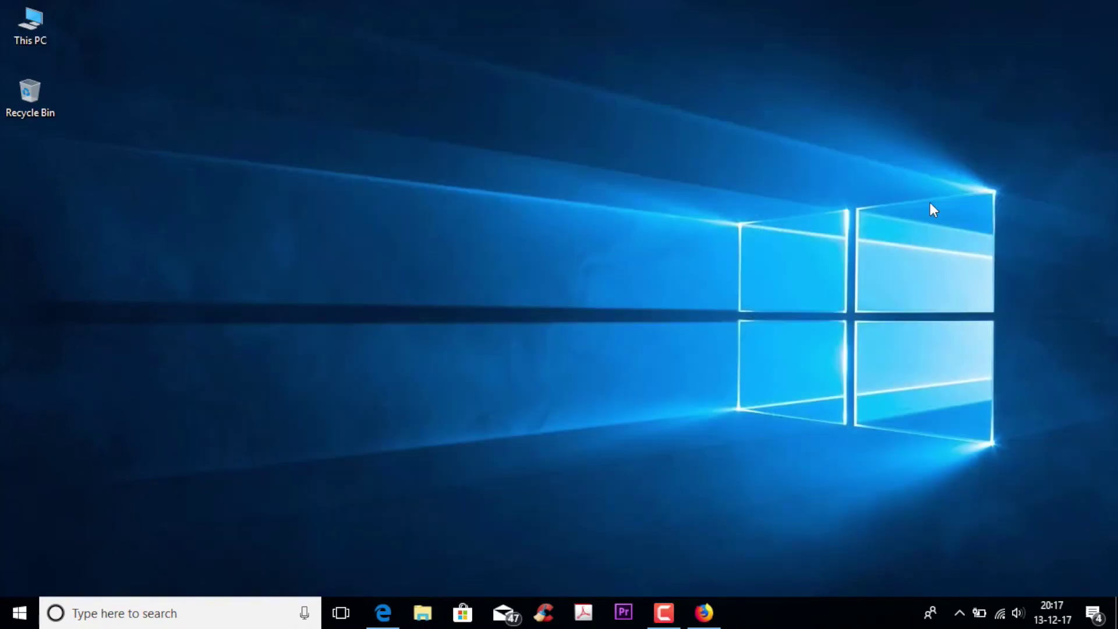
click(959, 611)
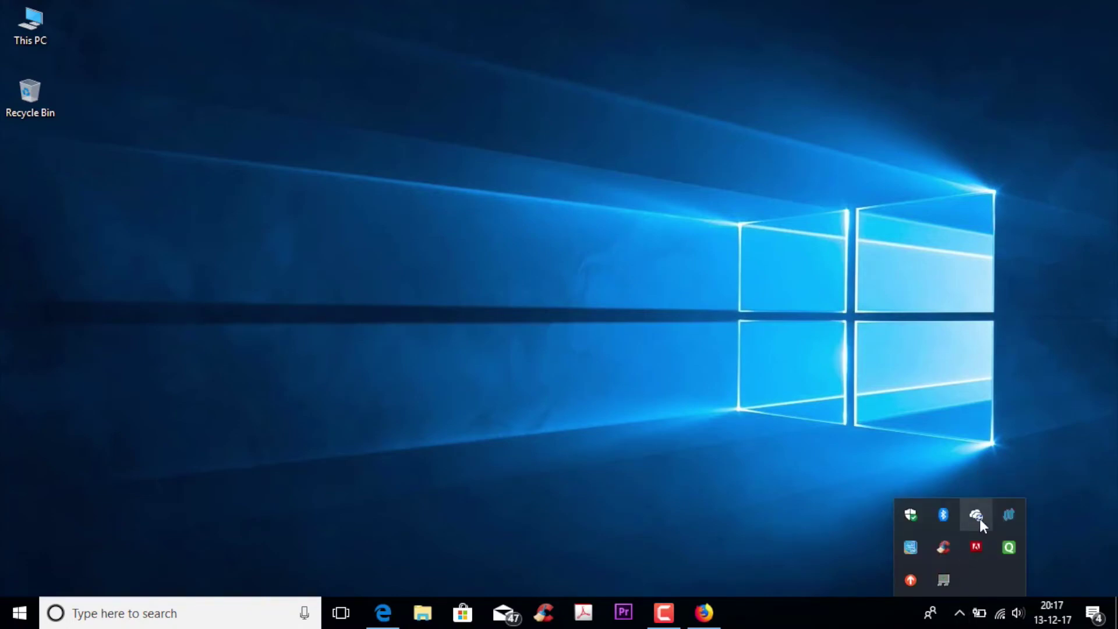
click(977, 515)
right_click(977, 516)
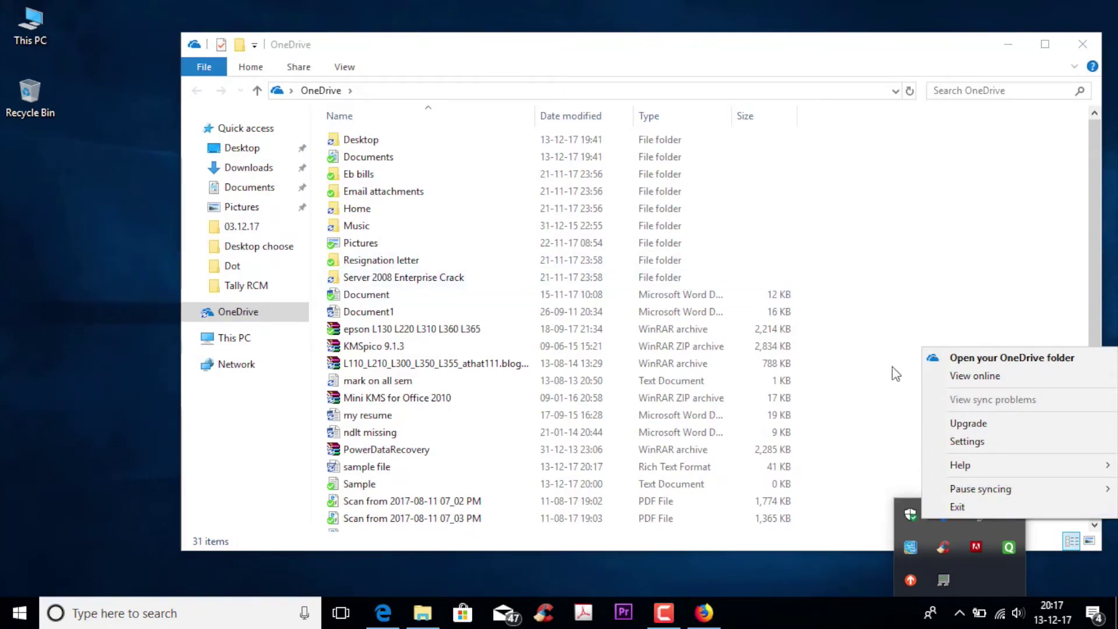
click(953, 443)
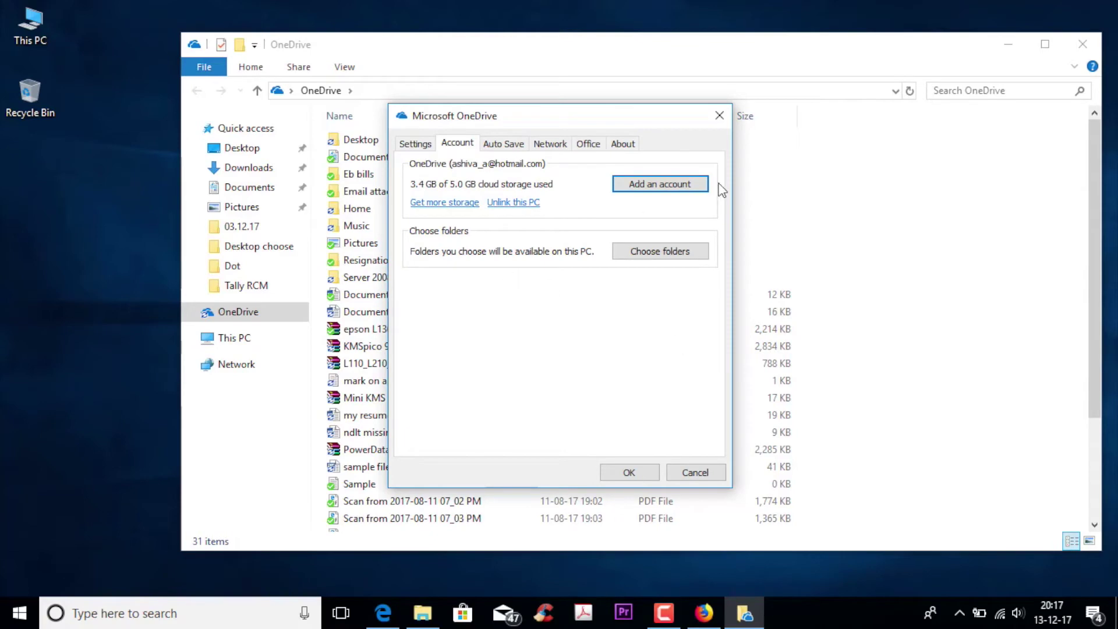
Untick Desktop under Choose folders and apply the change, closing the settings dialog
click(678, 258)
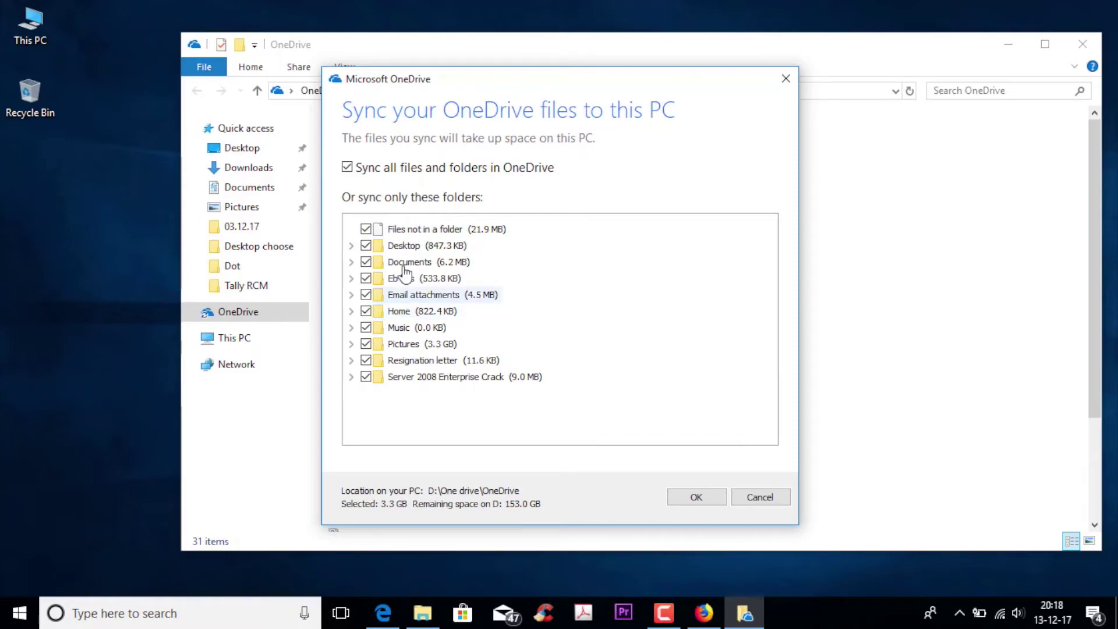
click(366, 246)
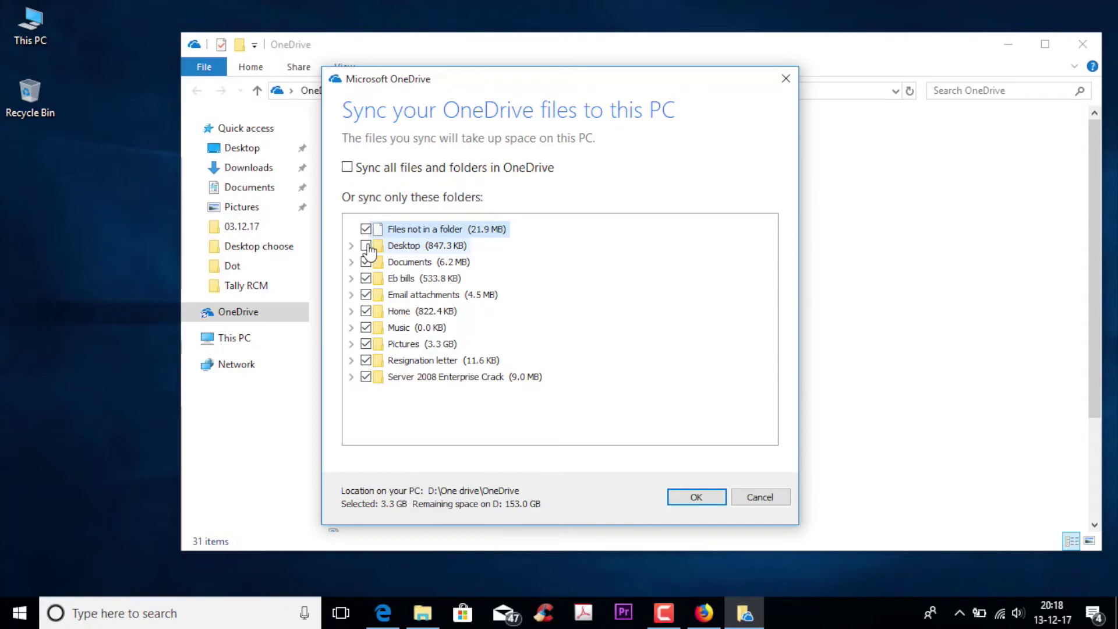
click(696, 498)
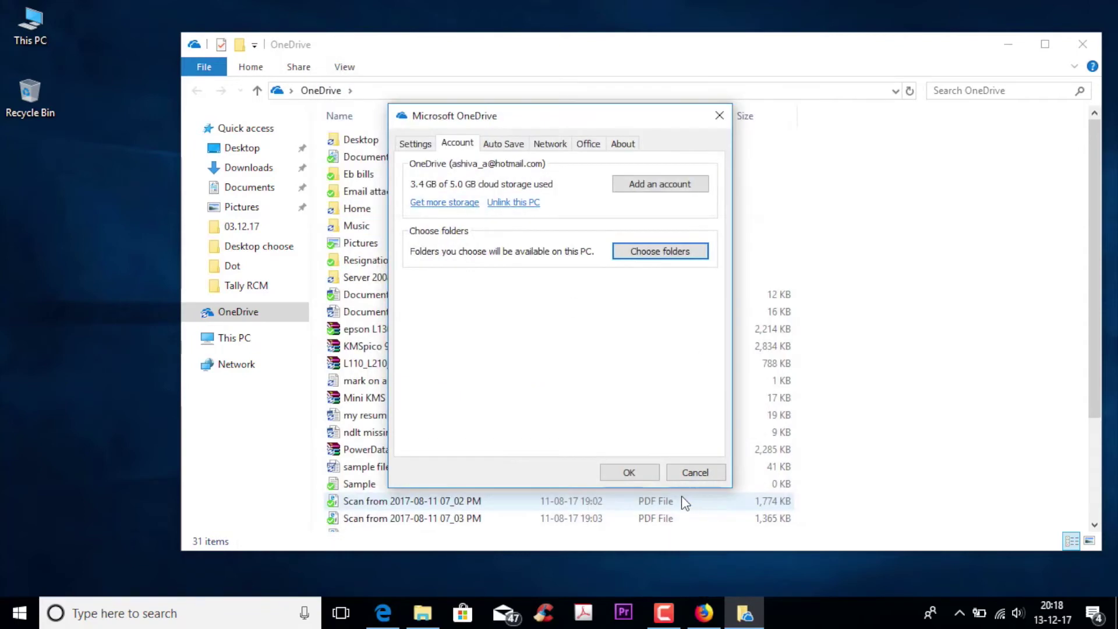
click(629, 472)
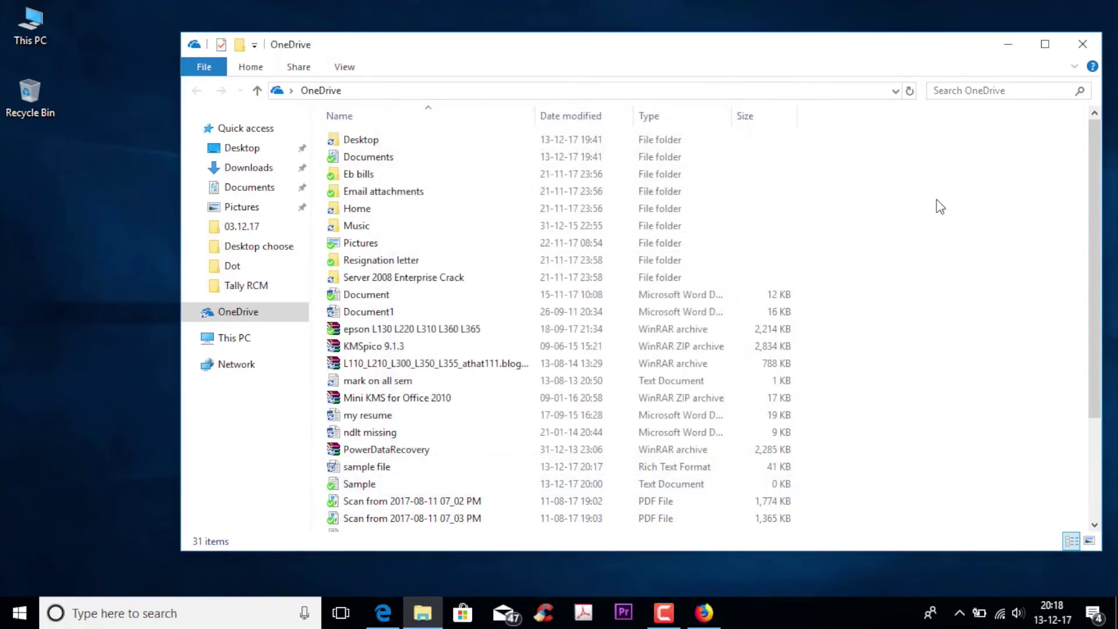
Close File Explorer and run the downloaded iCloud for Windows installer, icloudsetup.exe
click(1083, 44)
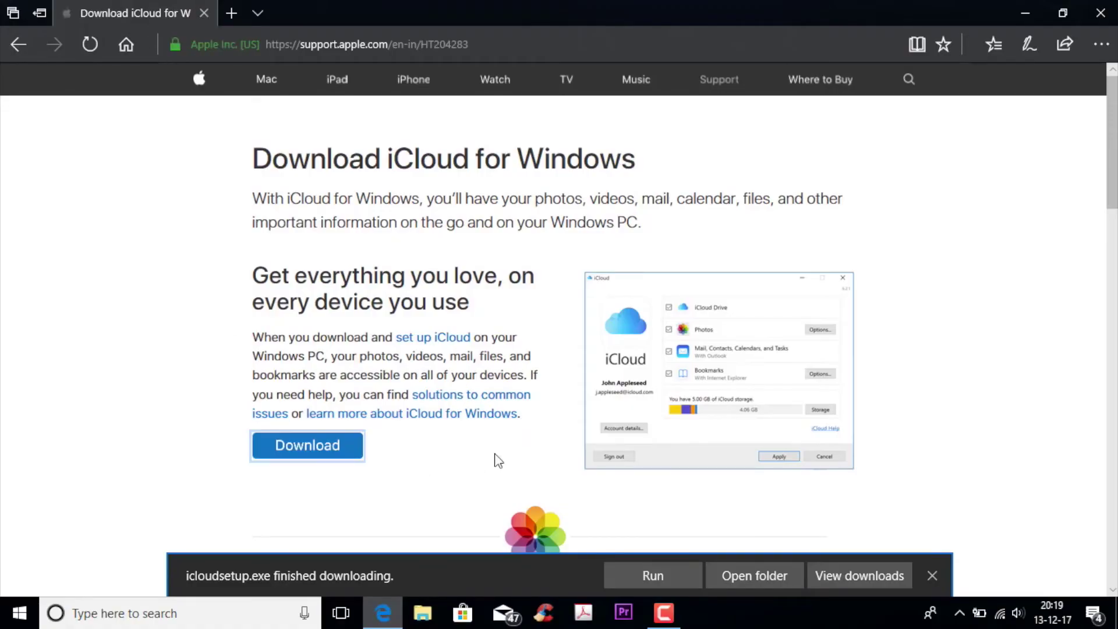
click(642, 578)
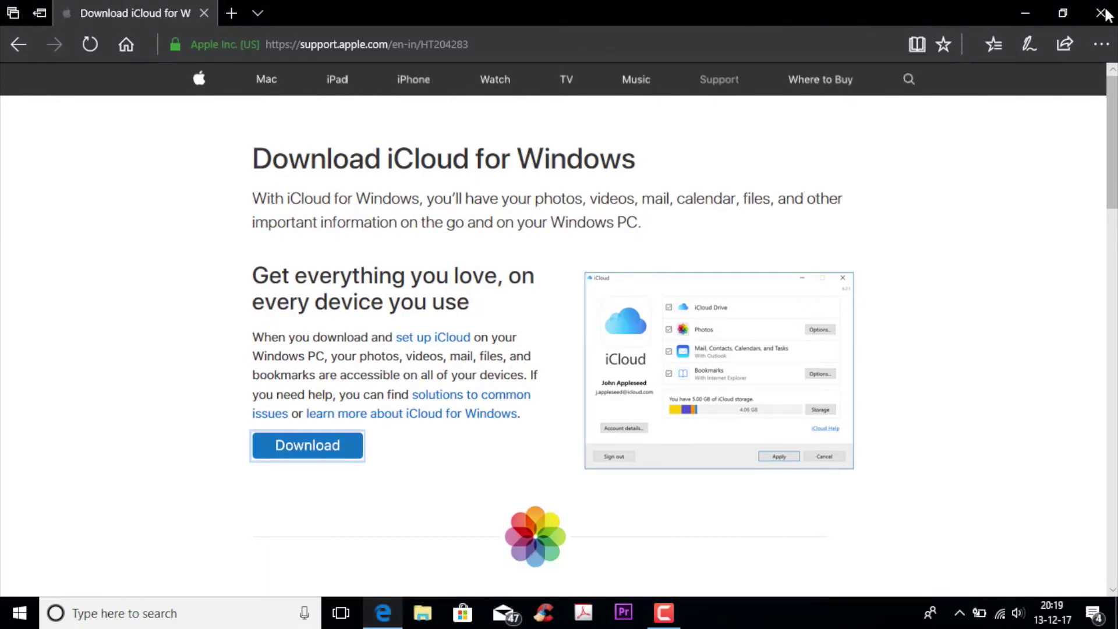
Accept the iCloud licence terms, install iCloud for Windows and finish the installer
click(1020, 13)
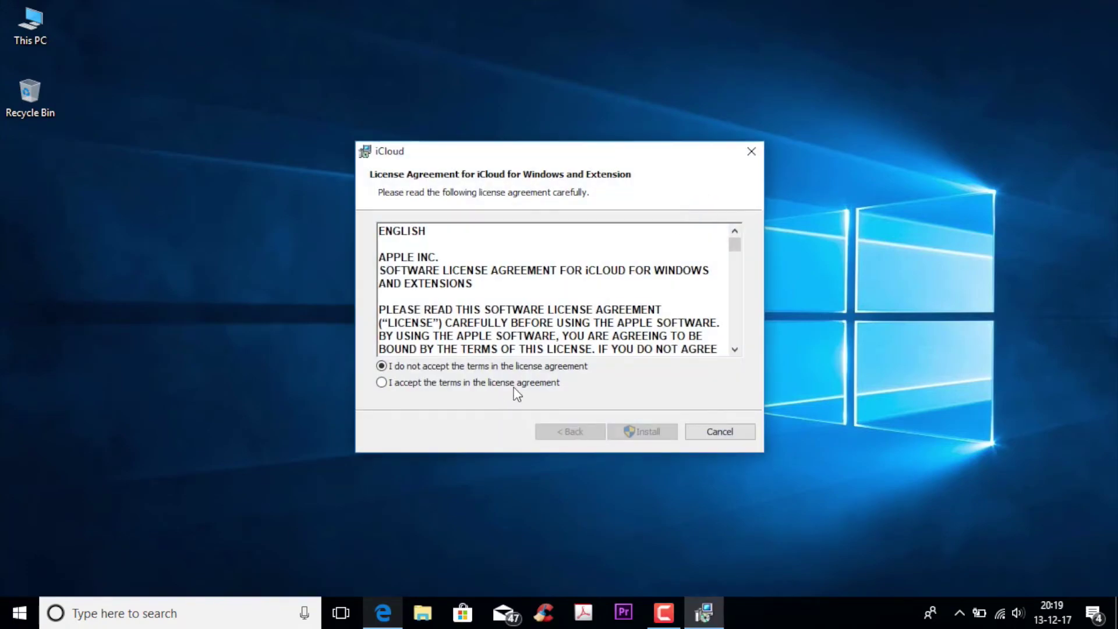
click(515, 385)
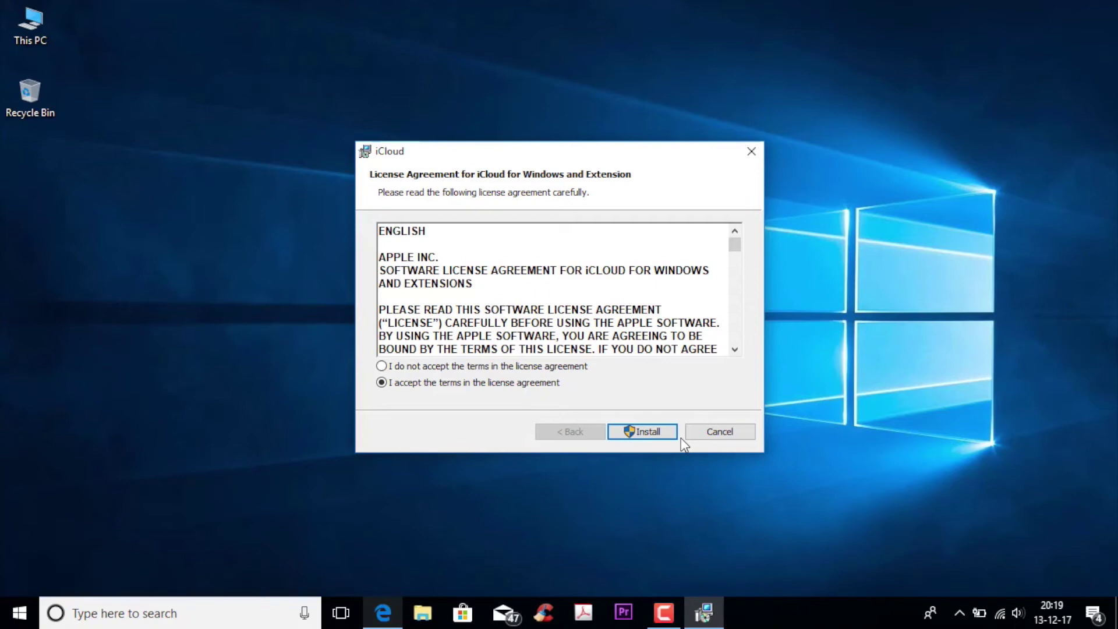
click(647, 431)
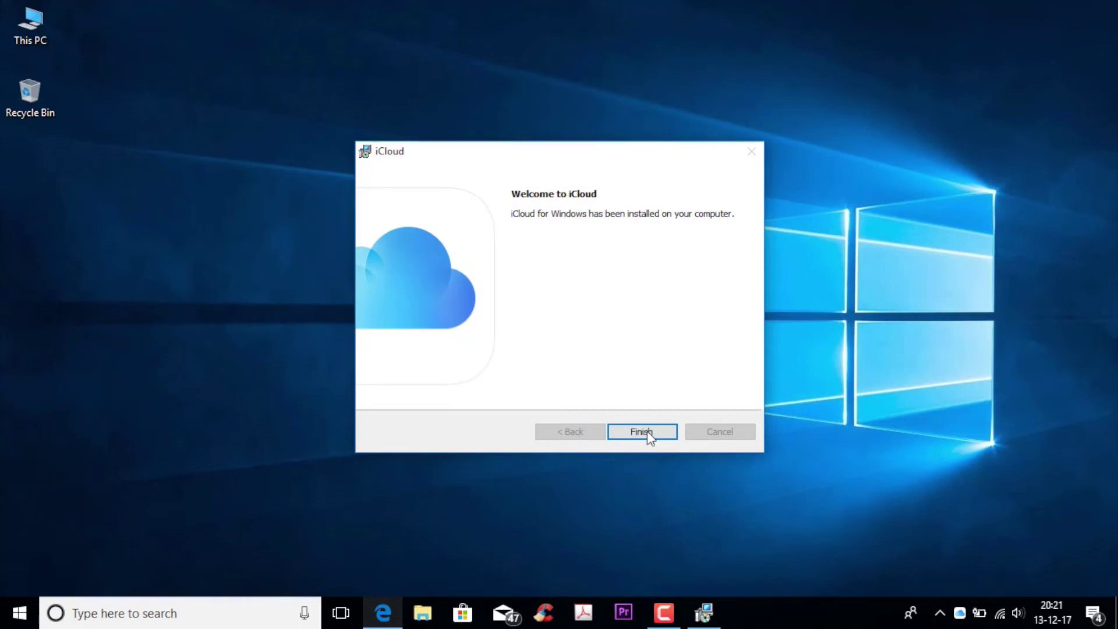
click(647, 431)
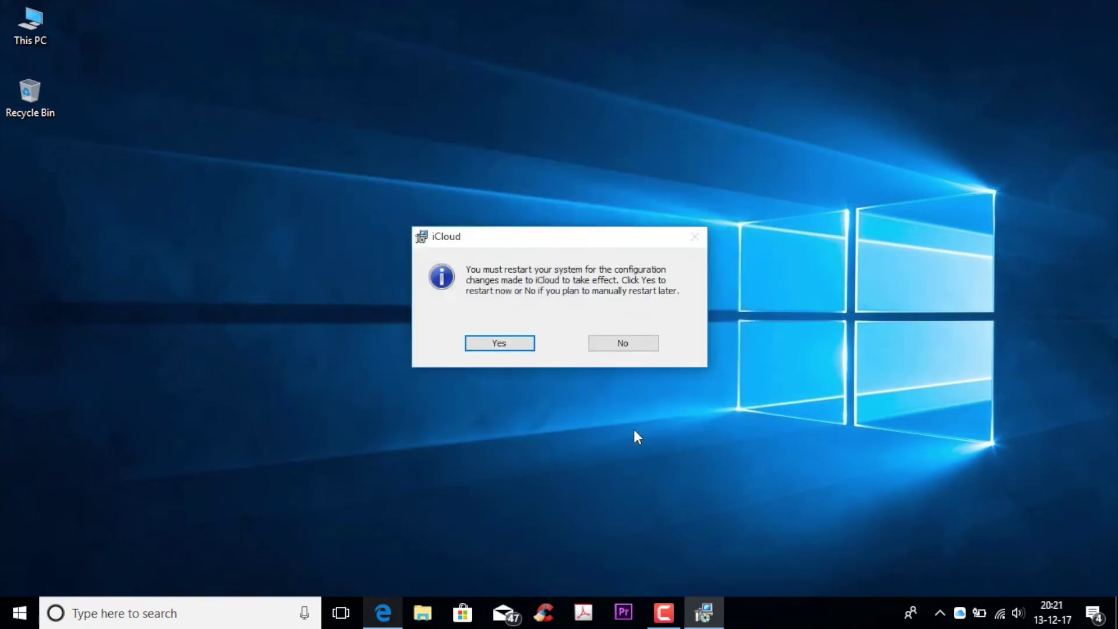
Postpone the restart, launch iCloud from a Start search for 'icl', and open its sign-in window from the tray
click(602, 345)
click(20, 612)
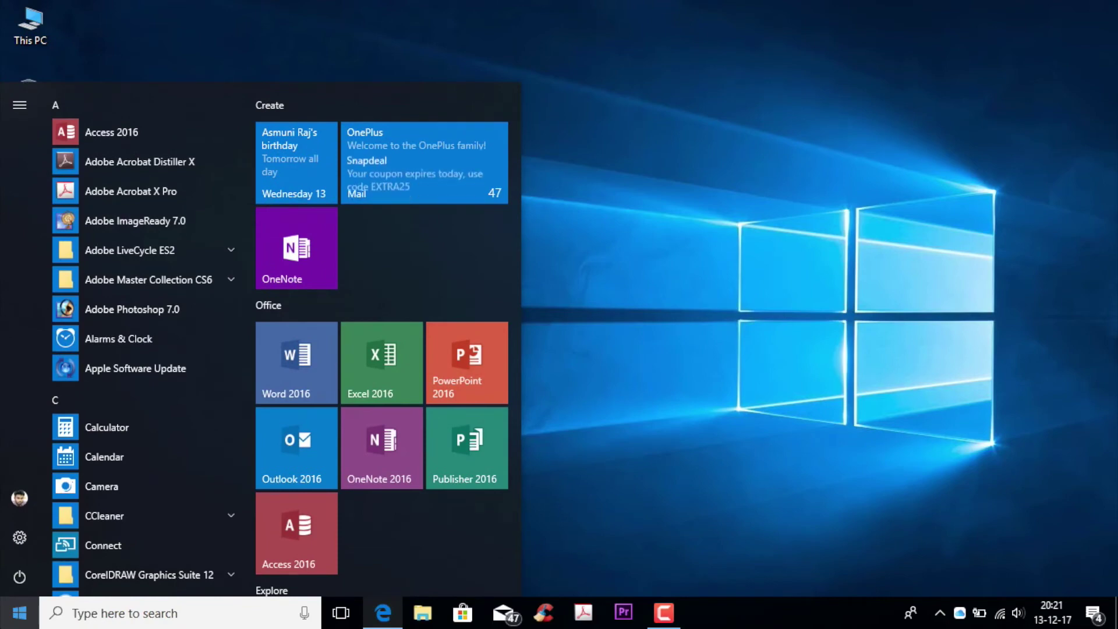
text(icl)
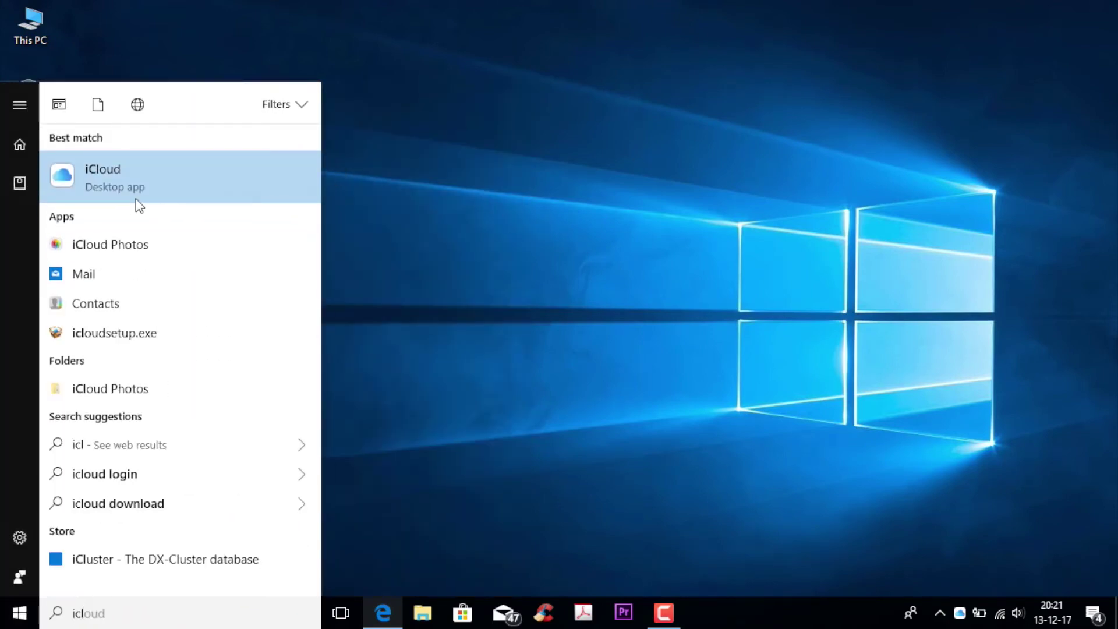
click(108, 190)
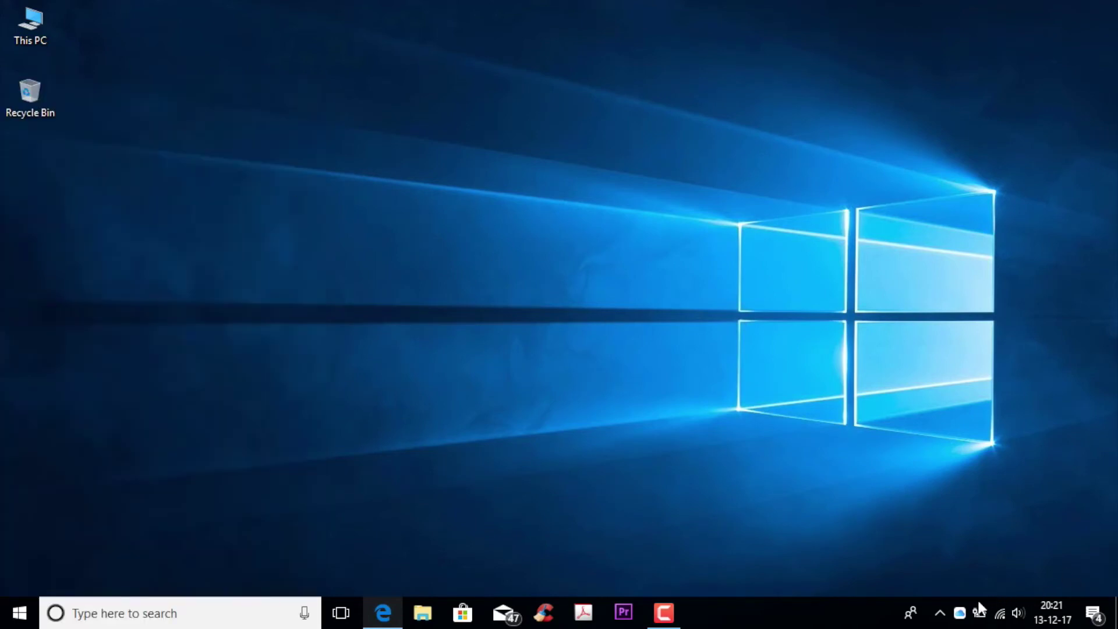
click(960, 613)
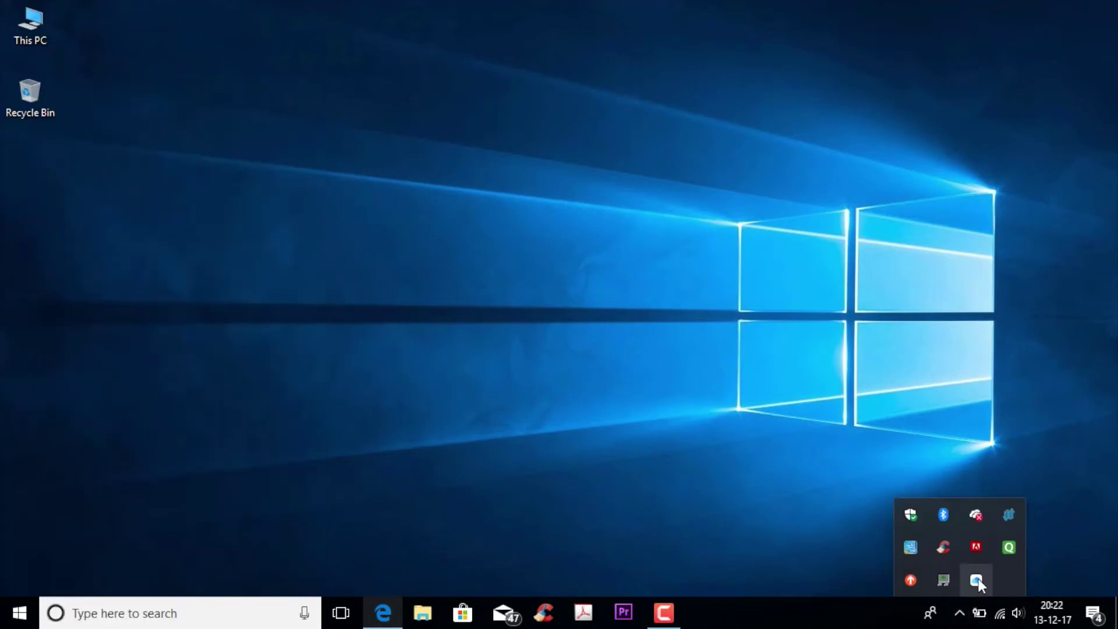
click(977, 579)
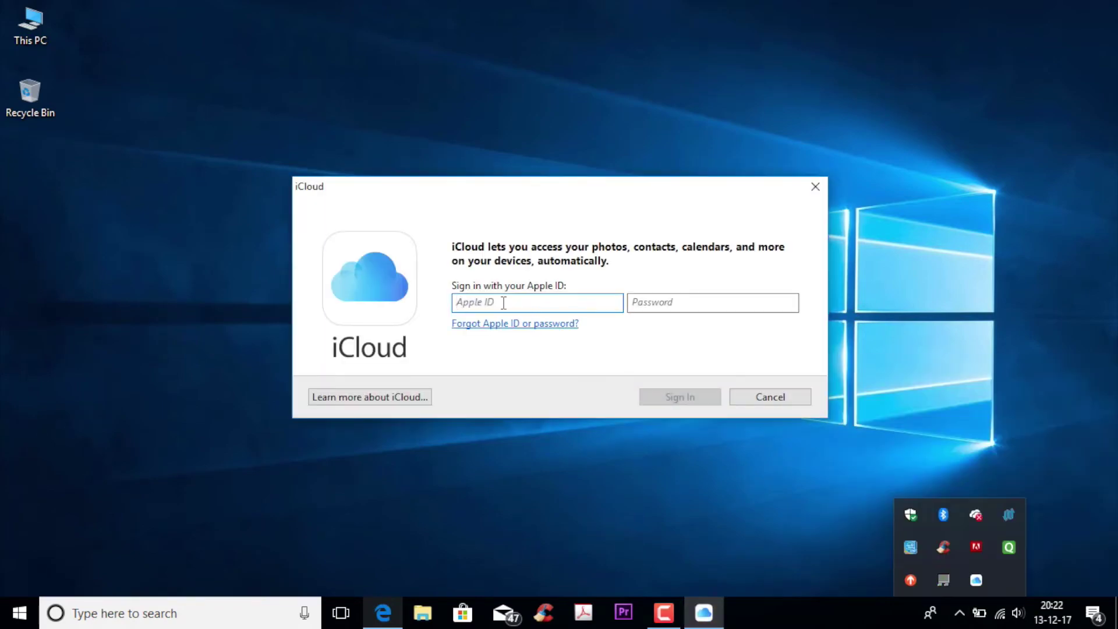
Sign in to iCloud for Windows with the Apple ID e-mail address and the account password
click(504, 303)
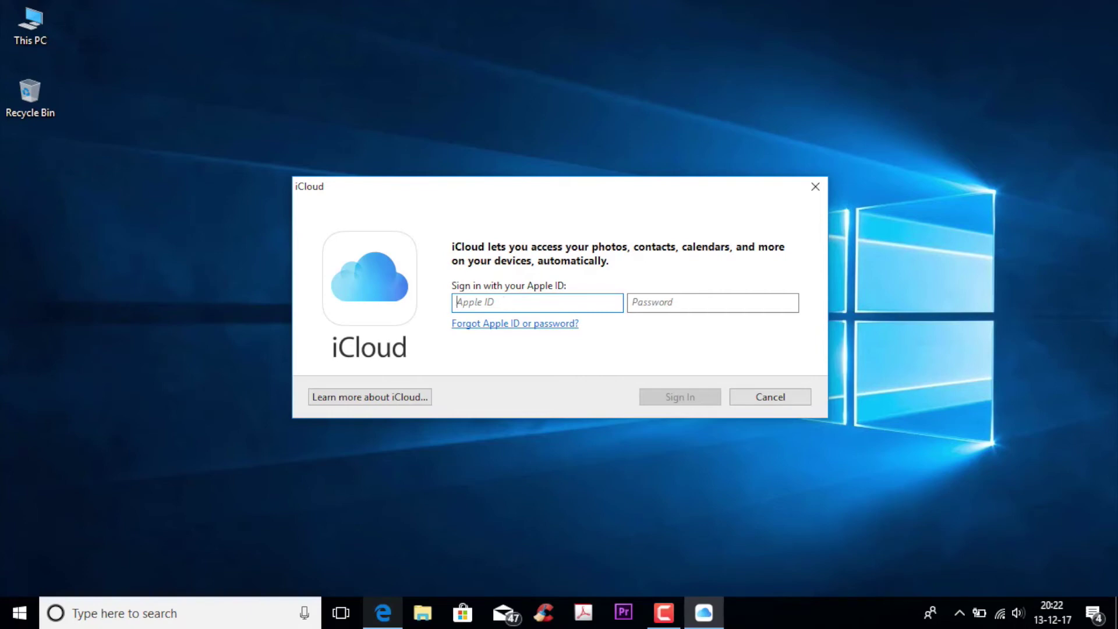
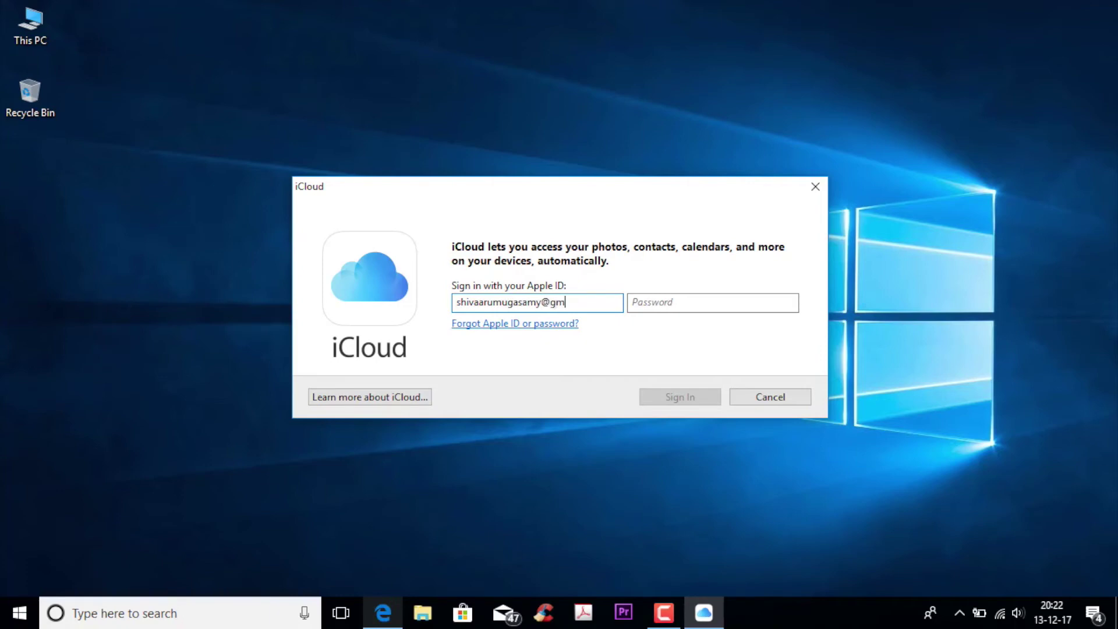
key(Tab)
text(•••••••••••••••••••)
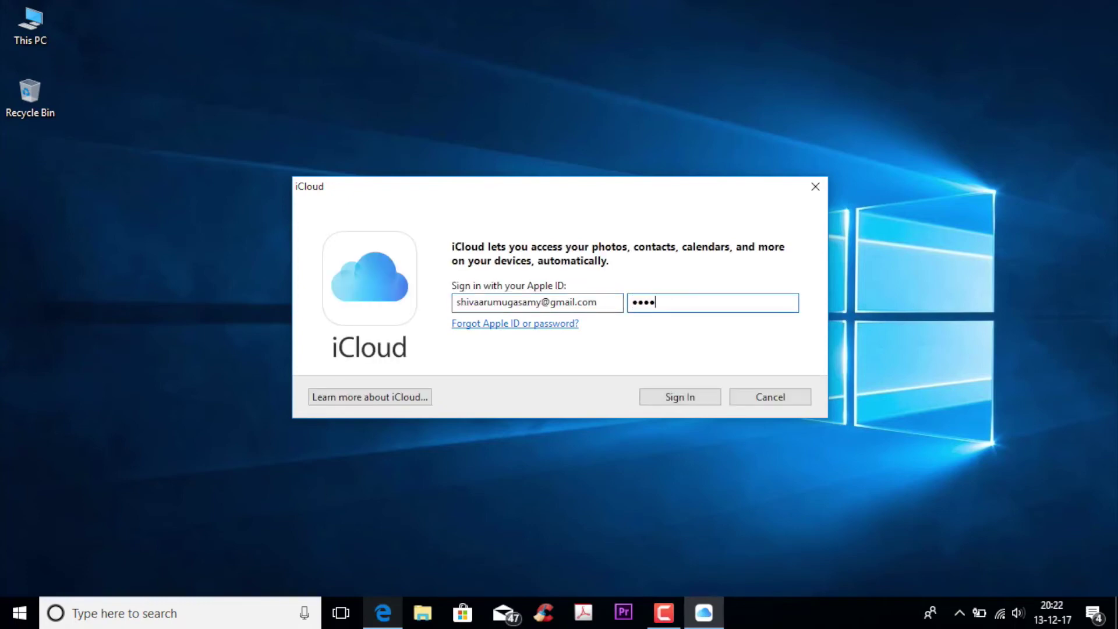
click(678, 399)
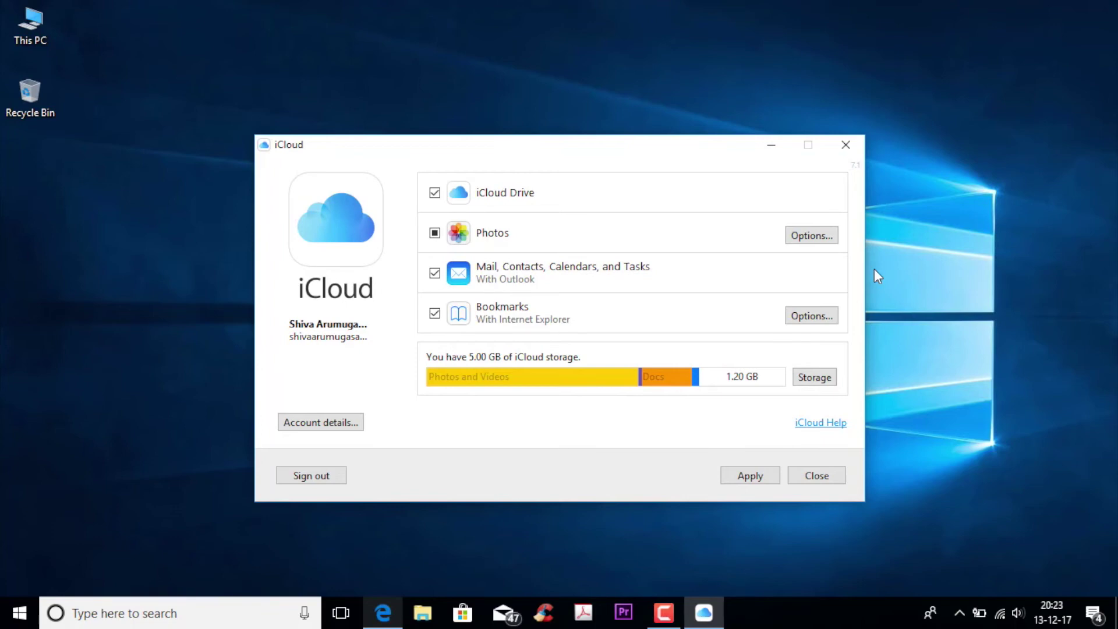
Leave Photos options unchanged, turn off Mail, Contacts, Calendars and Tasks sync, apply, and close iCloud
click(808, 242)
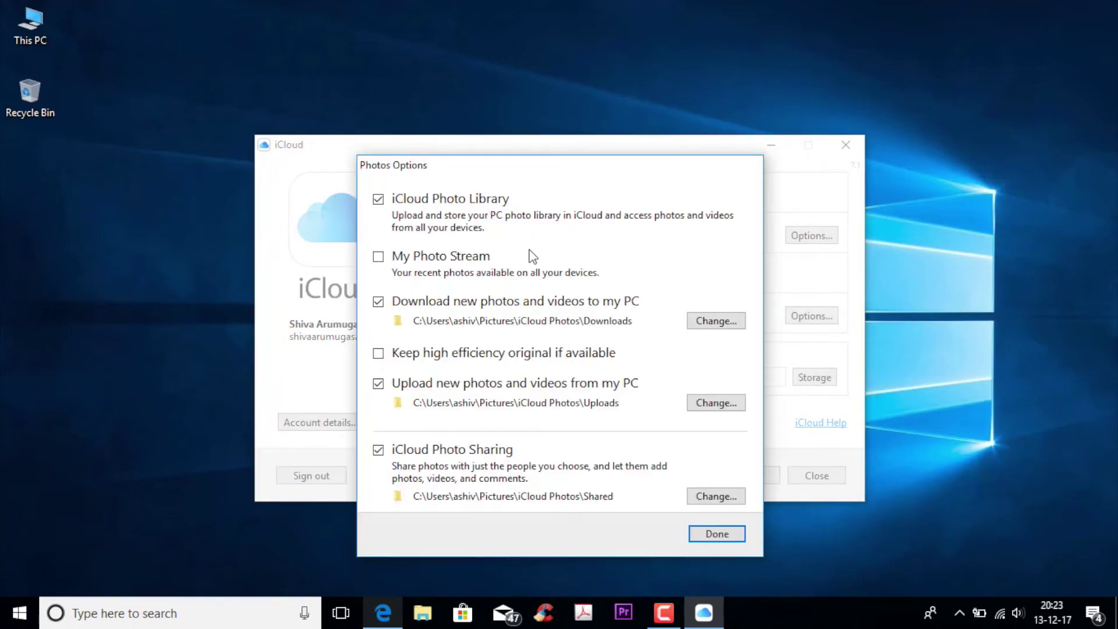
click(716, 534)
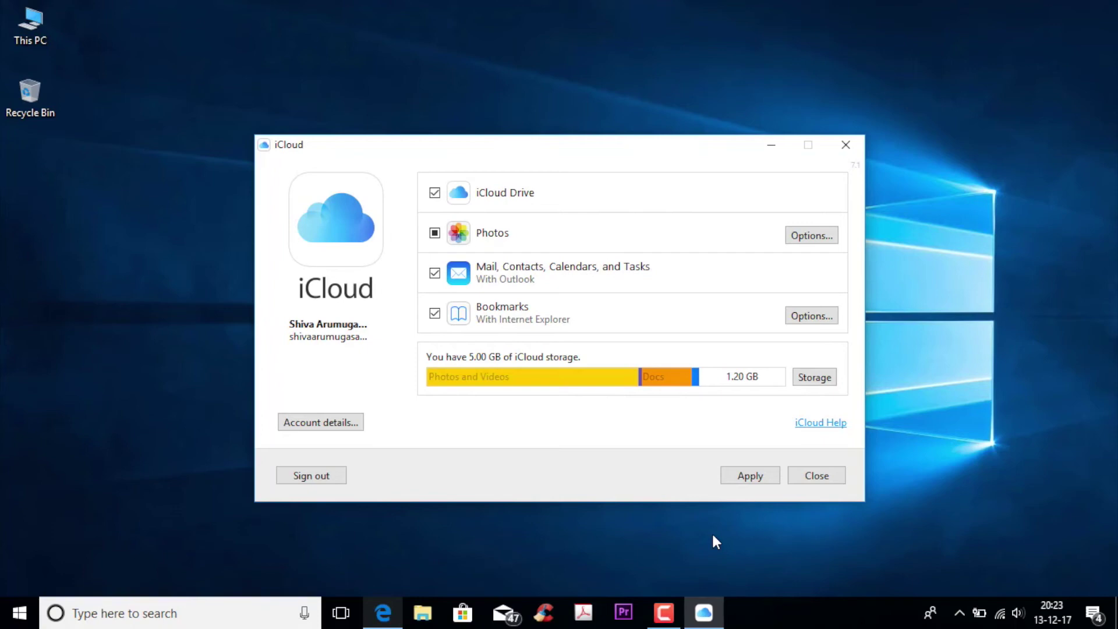
click(739, 477)
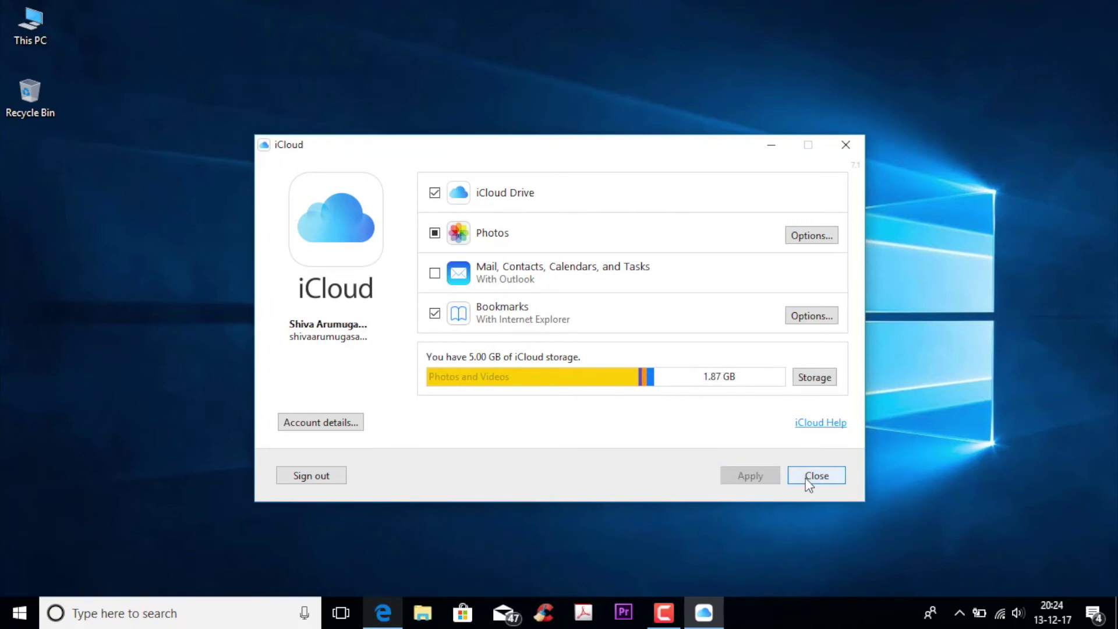
click(808, 476)
click(958, 608)
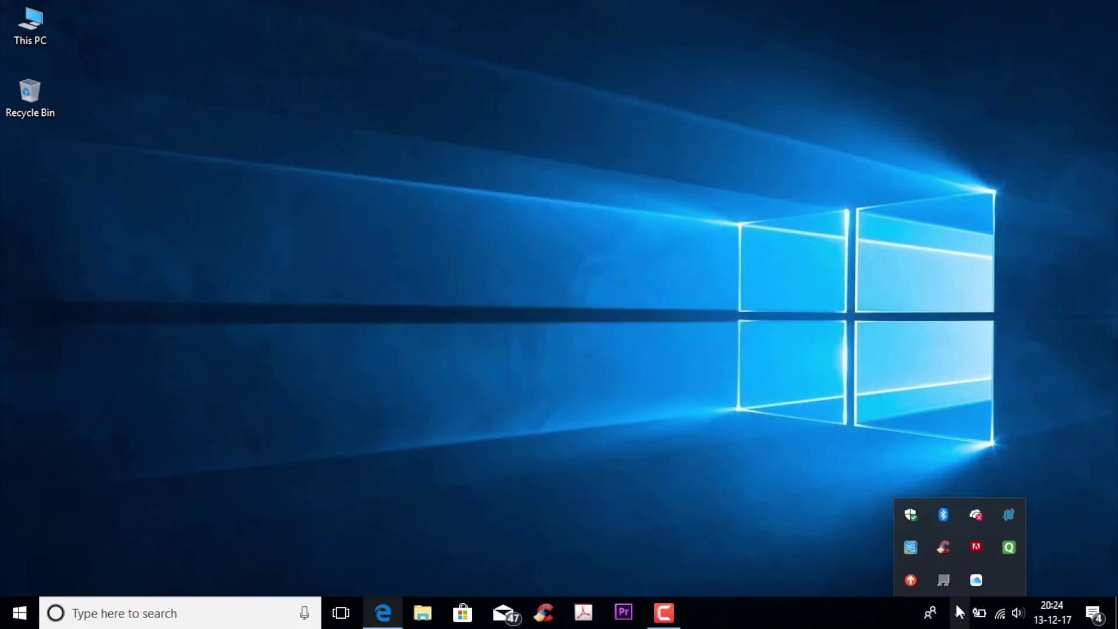
Hide the Windows tray icons, then launch System Preferences from the Mac's Dock
click(656, 414)
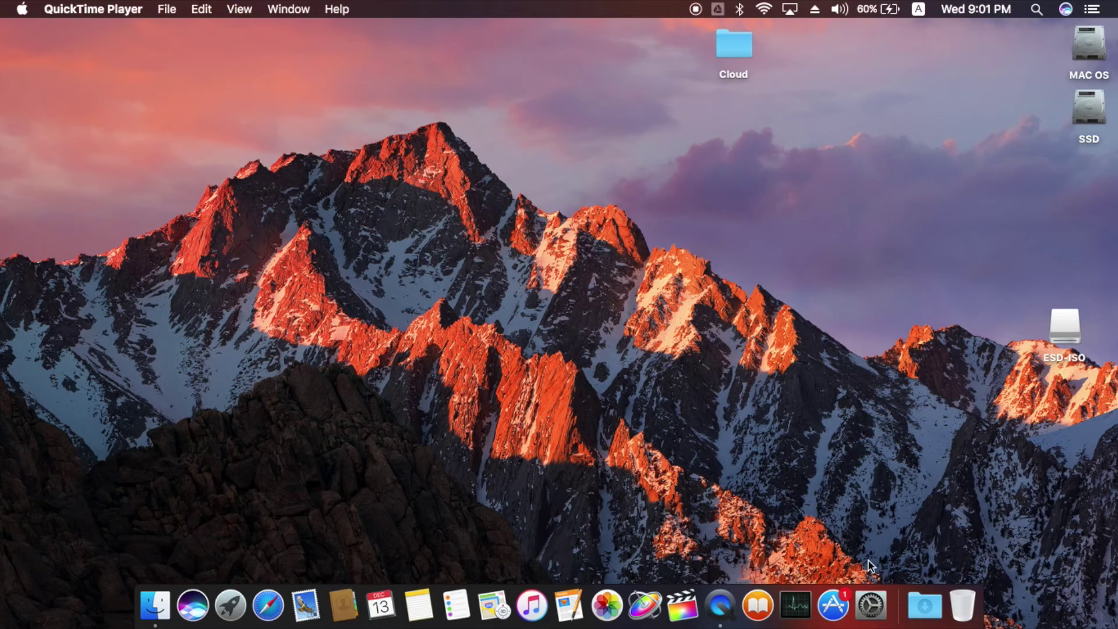
click(878, 598)
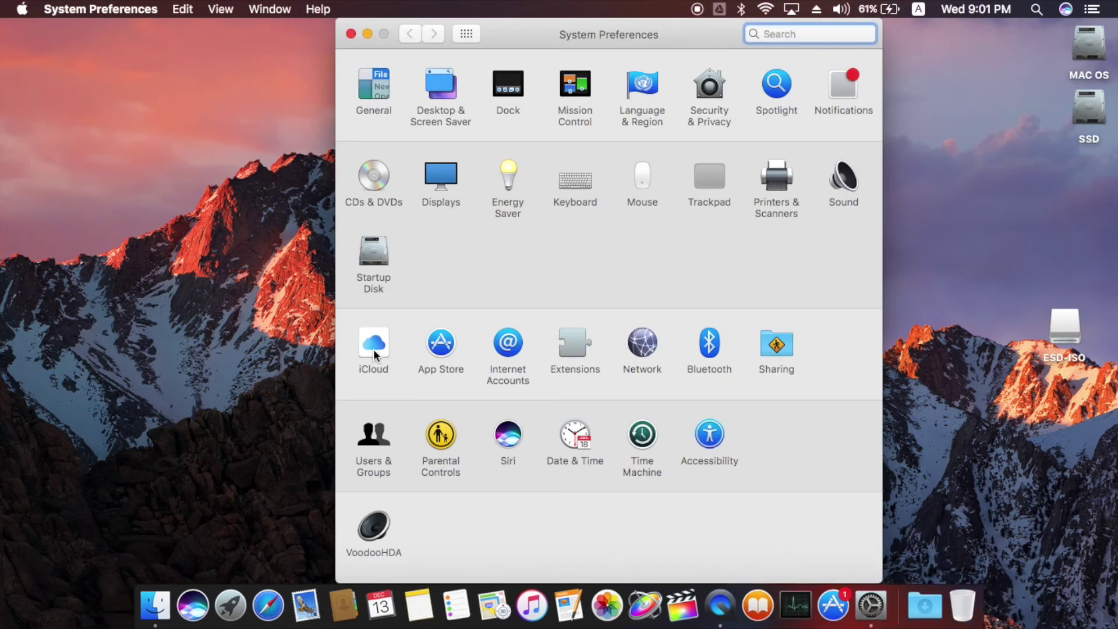
Open the Mac's iCloud pane to review its checked services, then close System Preferences
click(374, 350)
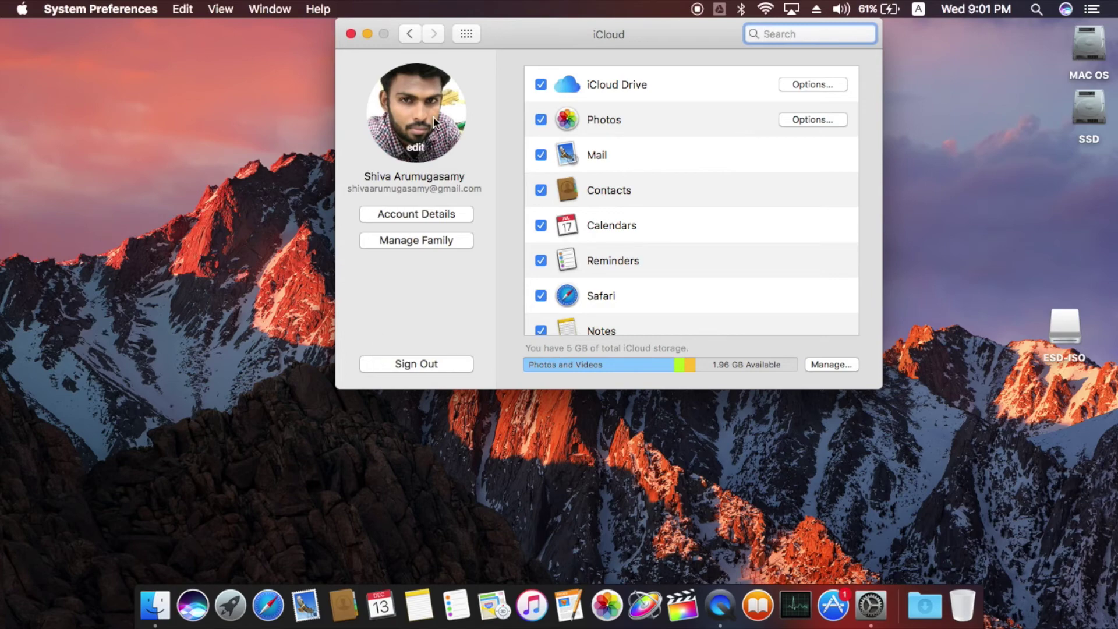
click(350, 34)
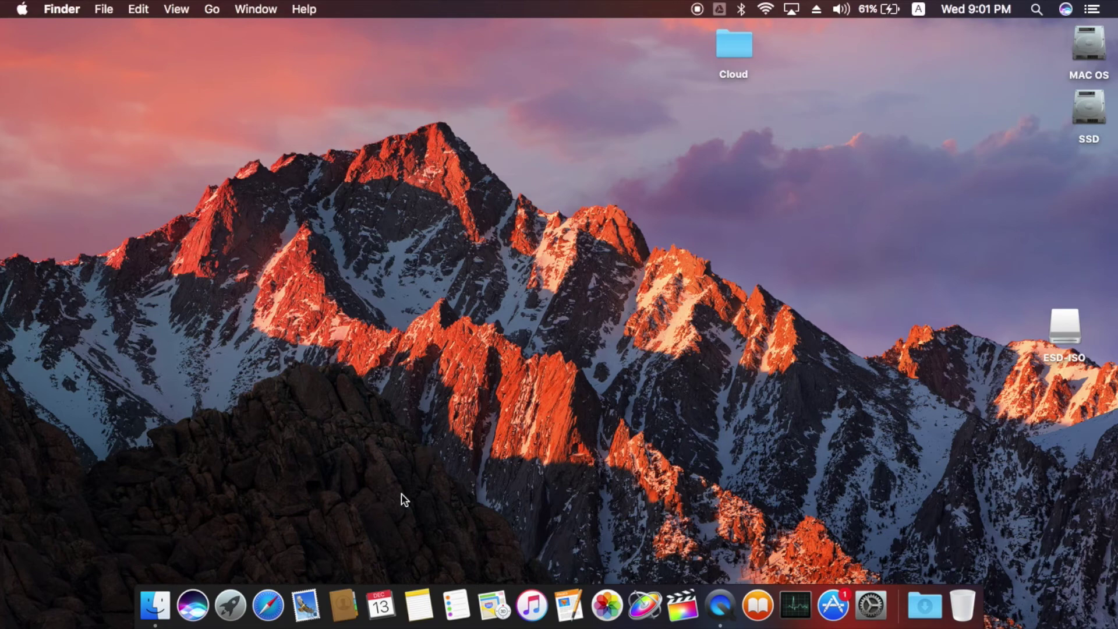
Search the App Store for 'onedrive', open OneDrive's 17.3.7131 page, then minimise the store
click(833, 606)
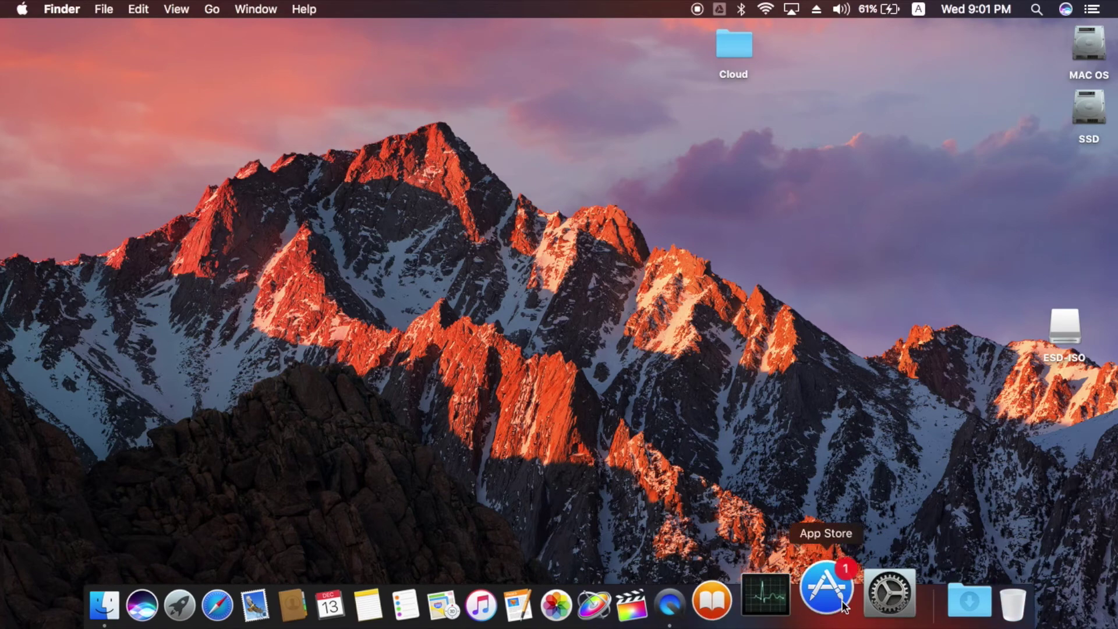
text(one)
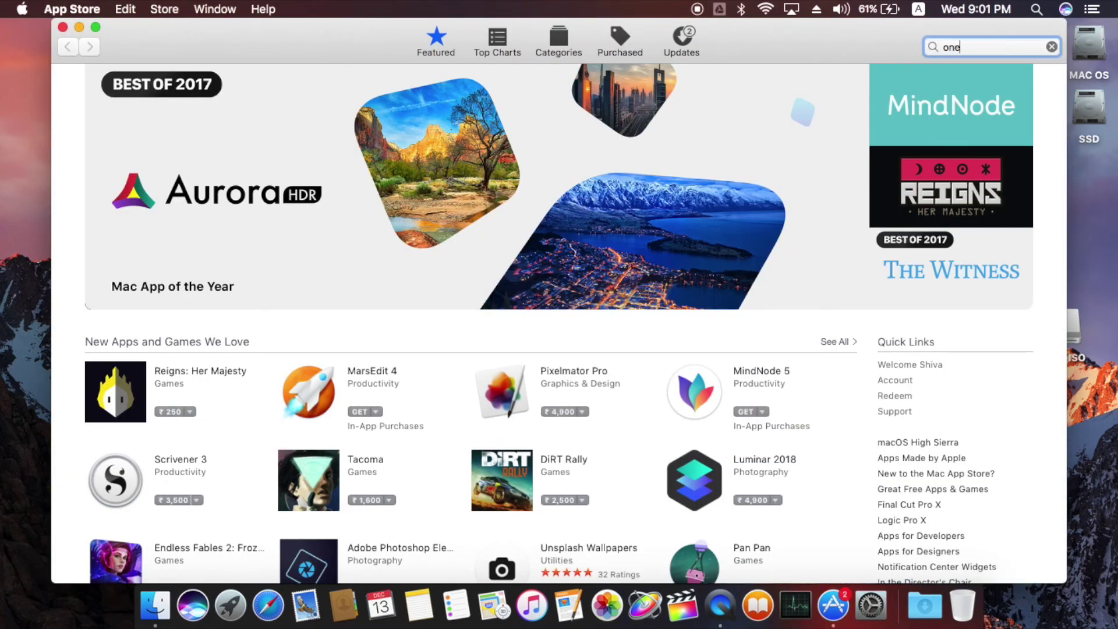
text(drive)
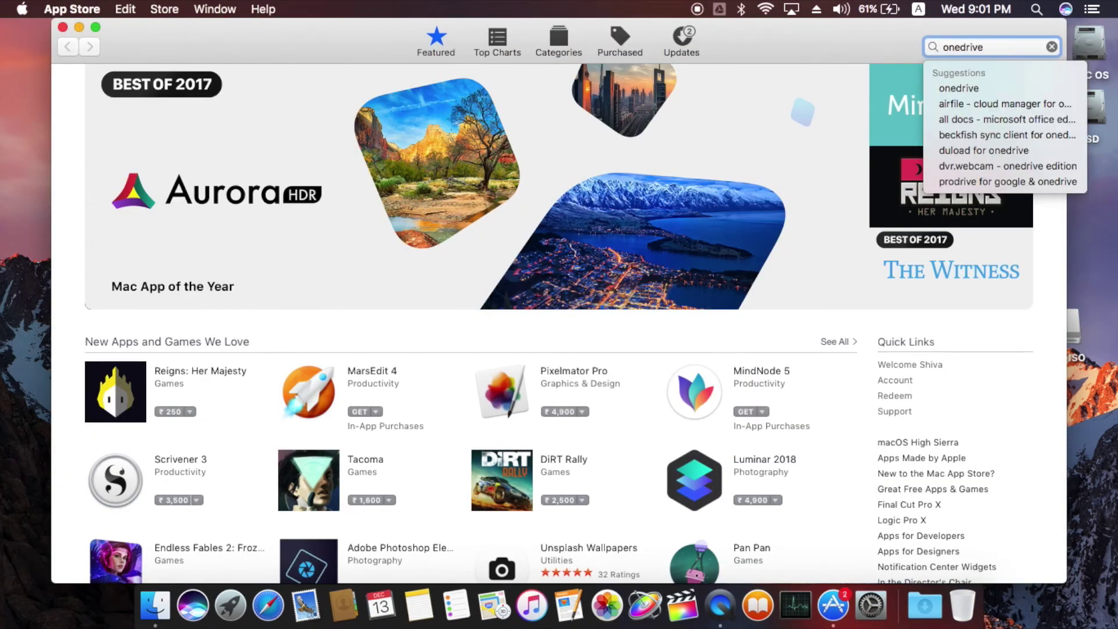
key(Return)
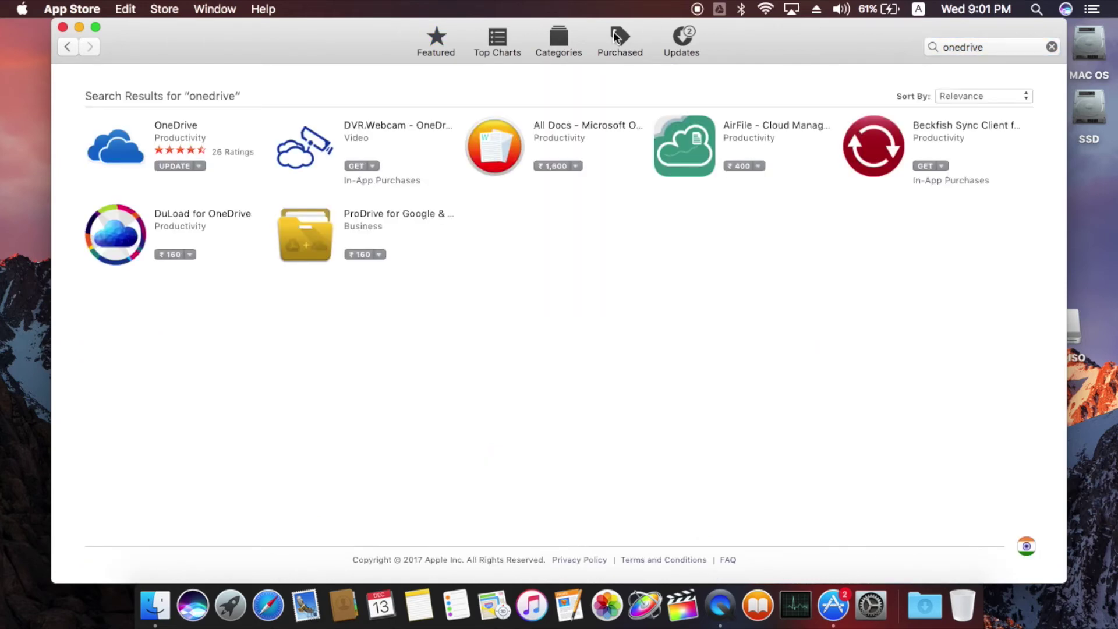
click(105, 162)
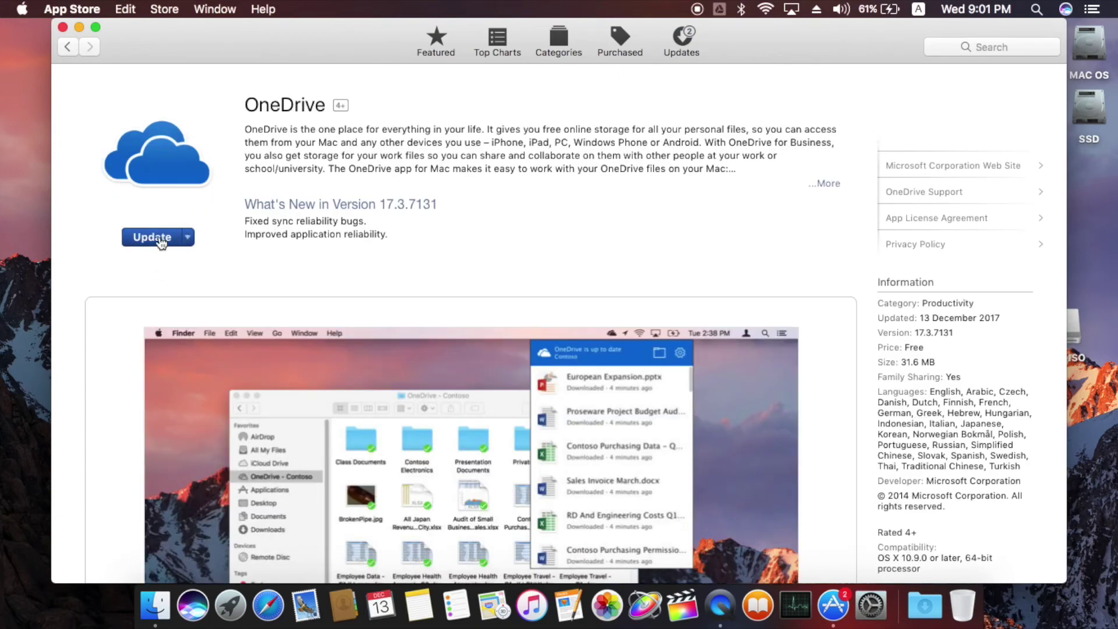
click(78, 28)
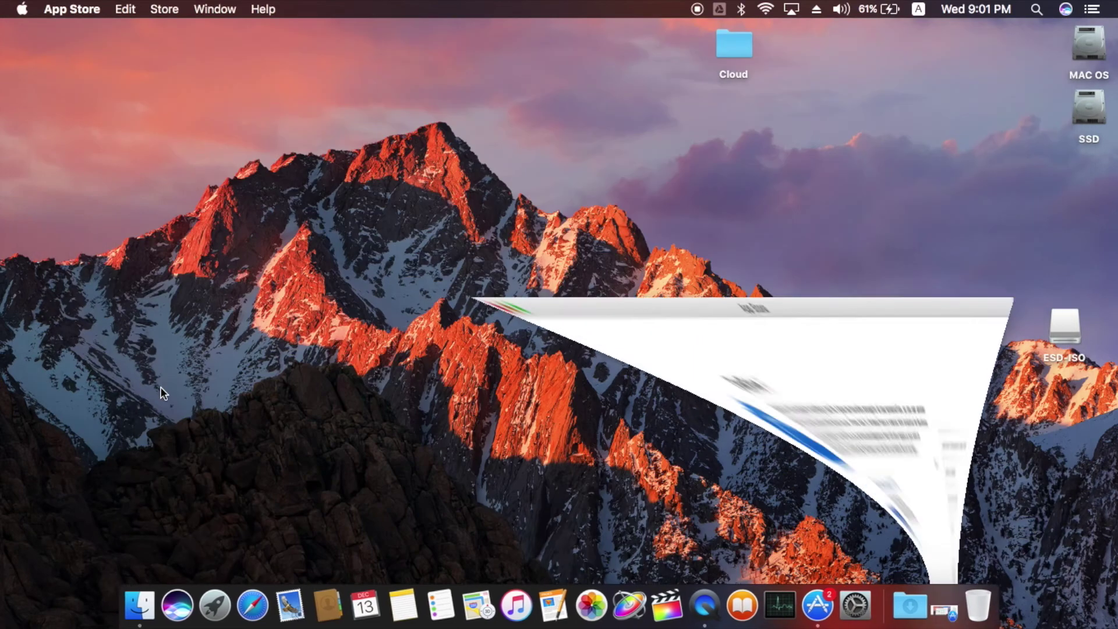
Launch OneDrive from Launchpad and sign in with the Microsoft account e-mail address and password
click(222, 591)
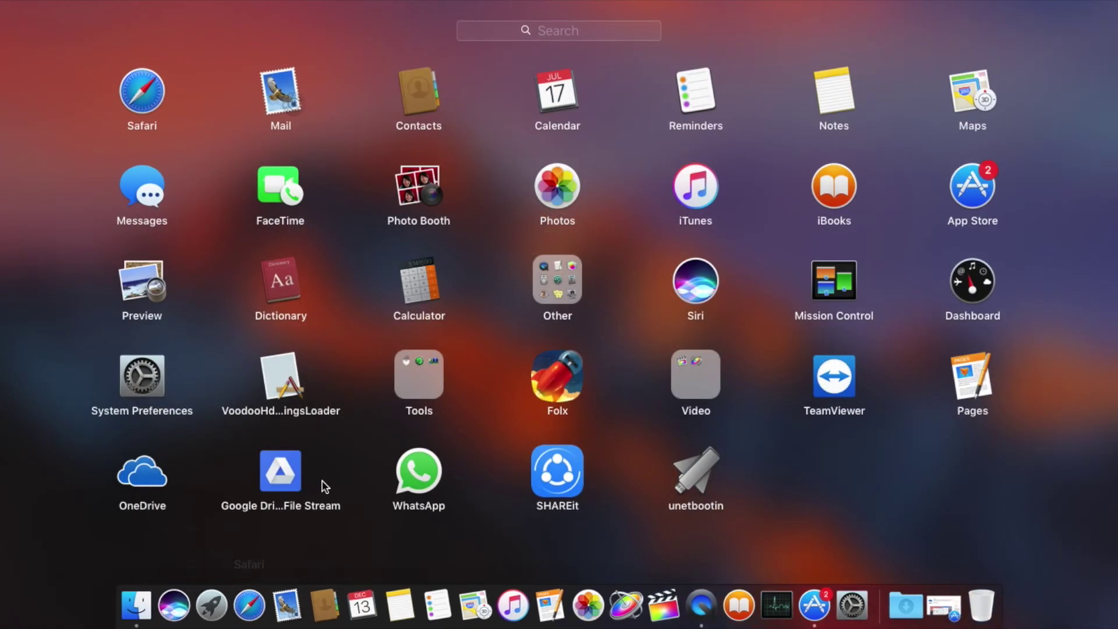
click(167, 484)
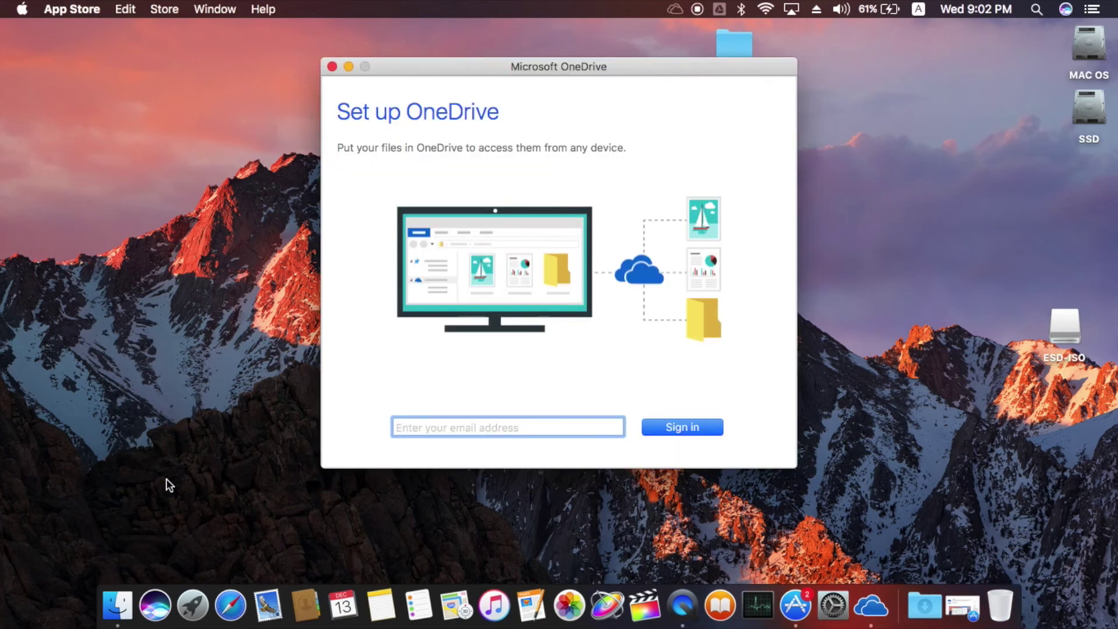
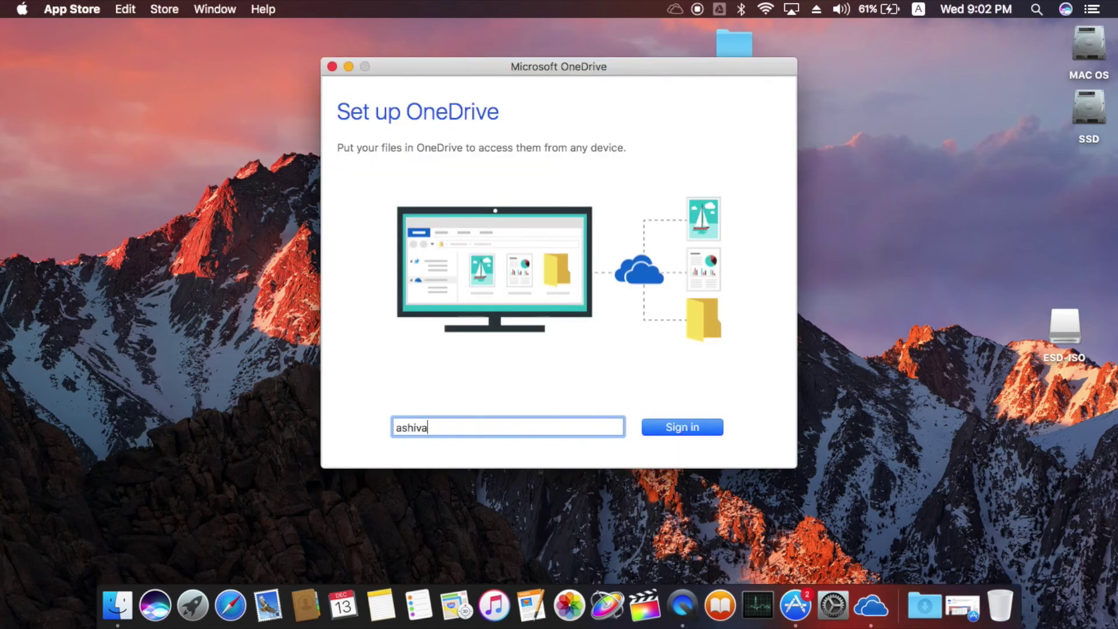
key(Return)
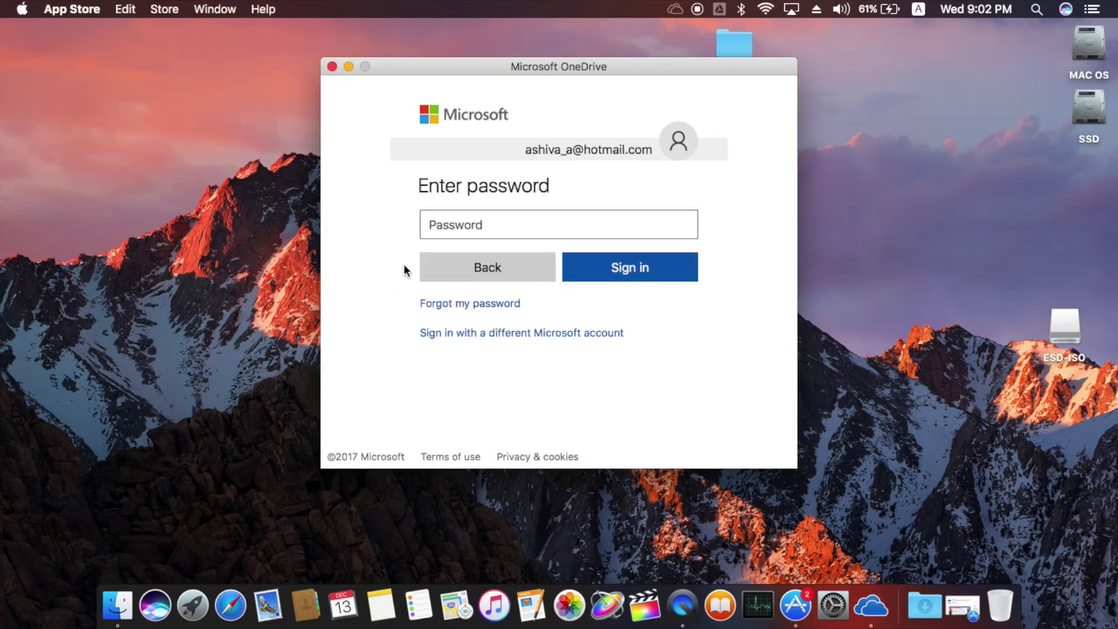
click(448, 231)
text(••••••••••)
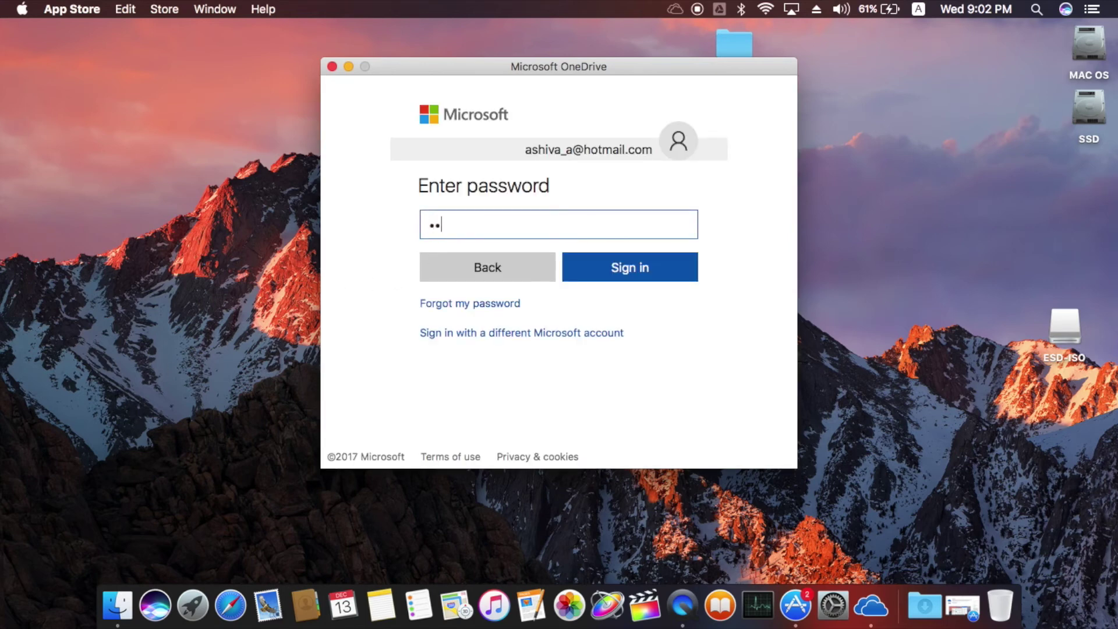
text(•••••••••••)
click(635, 277)
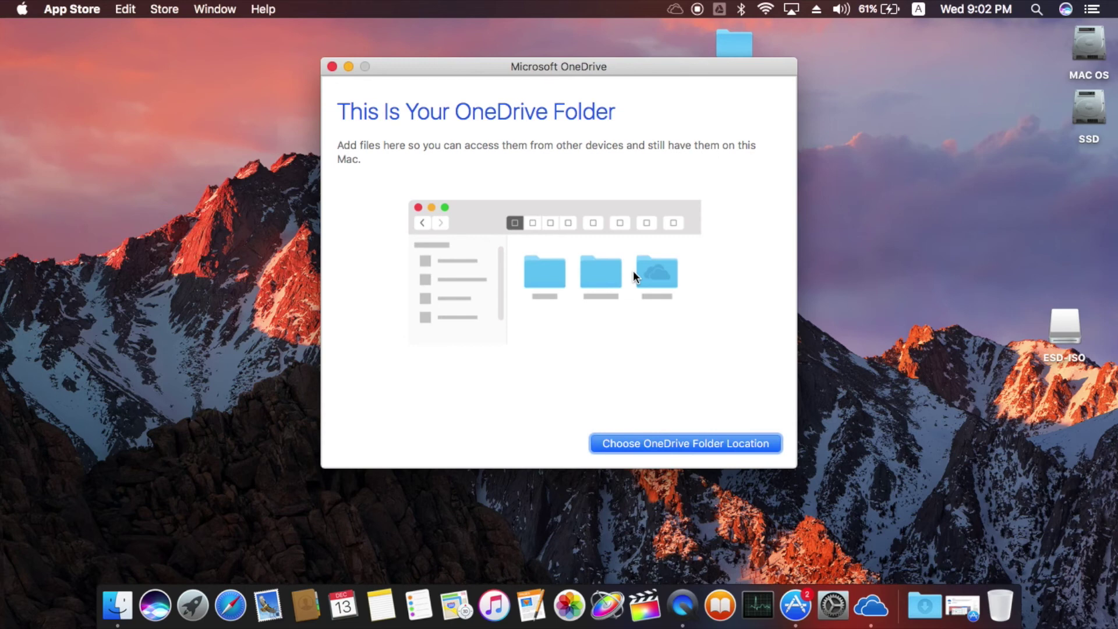
Set the OneDrive folder location to the SSD drive and continue
click(681, 438)
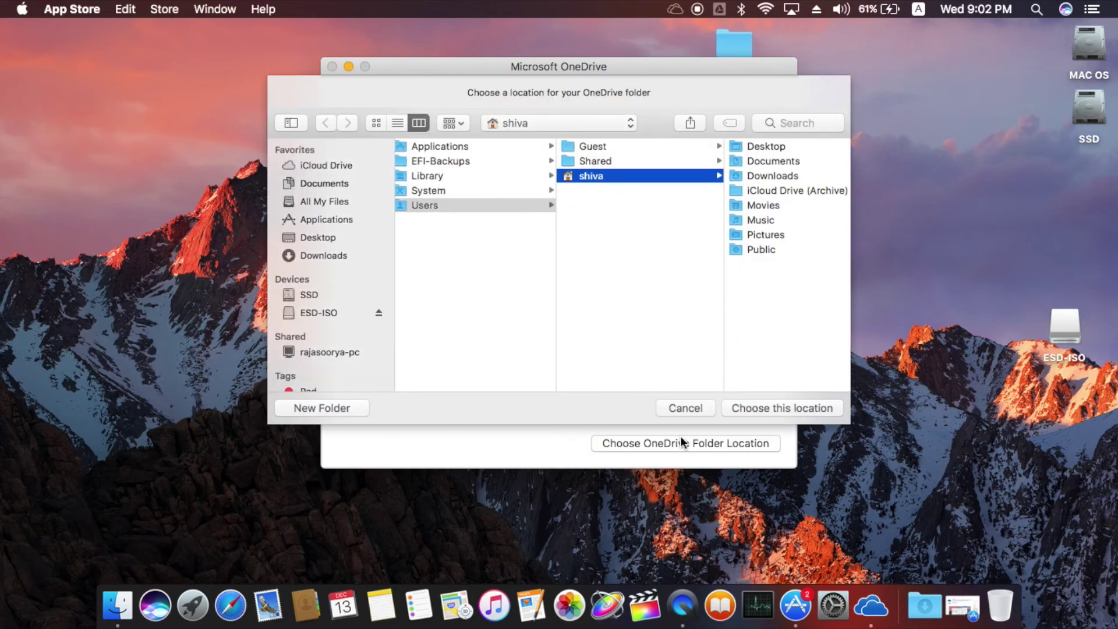
click(321, 295)
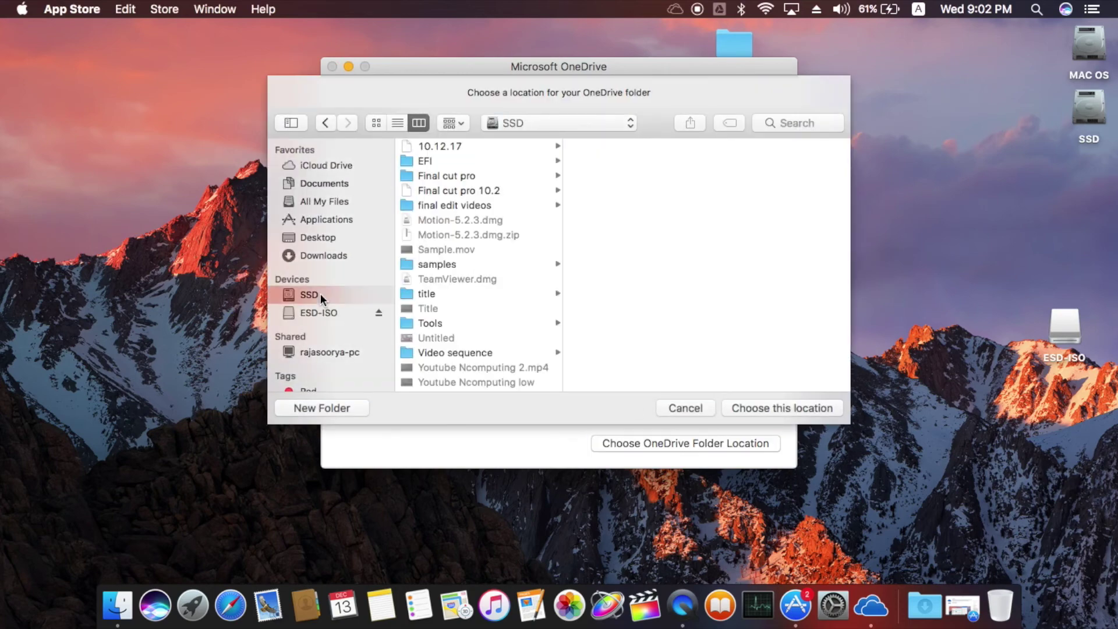
click(753, 407)
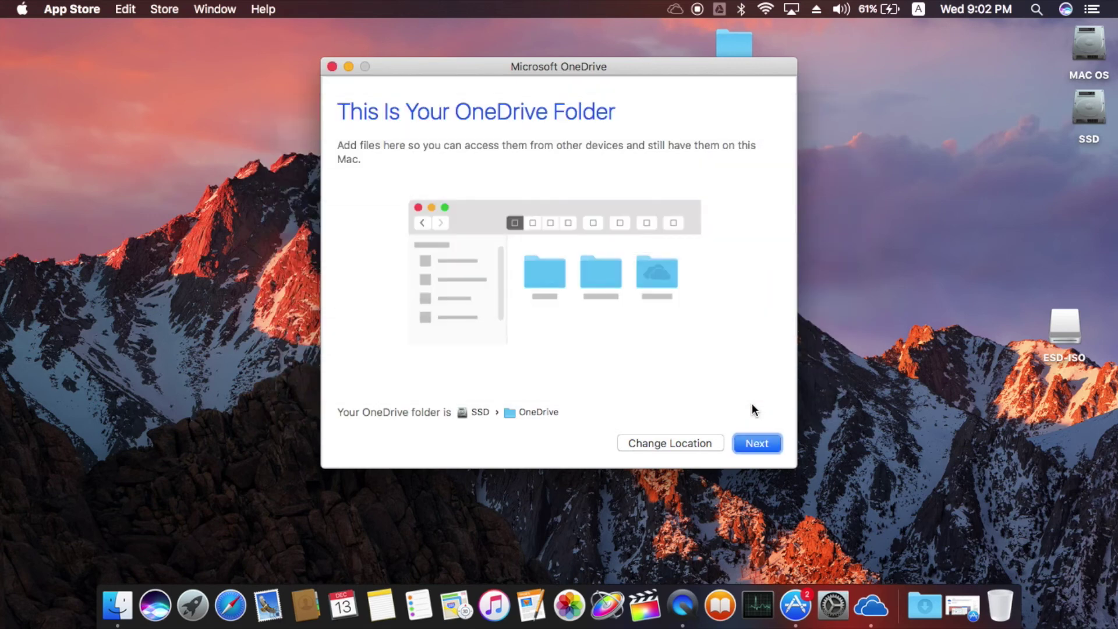
click(745, 446)
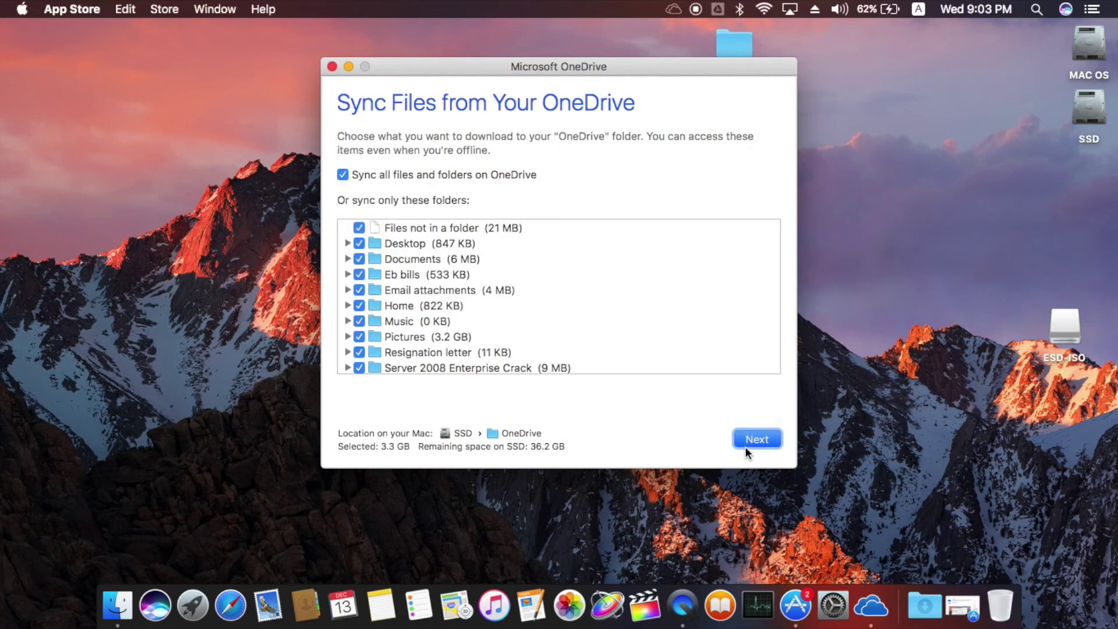
Exclude the Desktop folder from syncing and complete the OneDrive setup
scroll(638, 344, down, 1)
key(Tab)
key(Up)
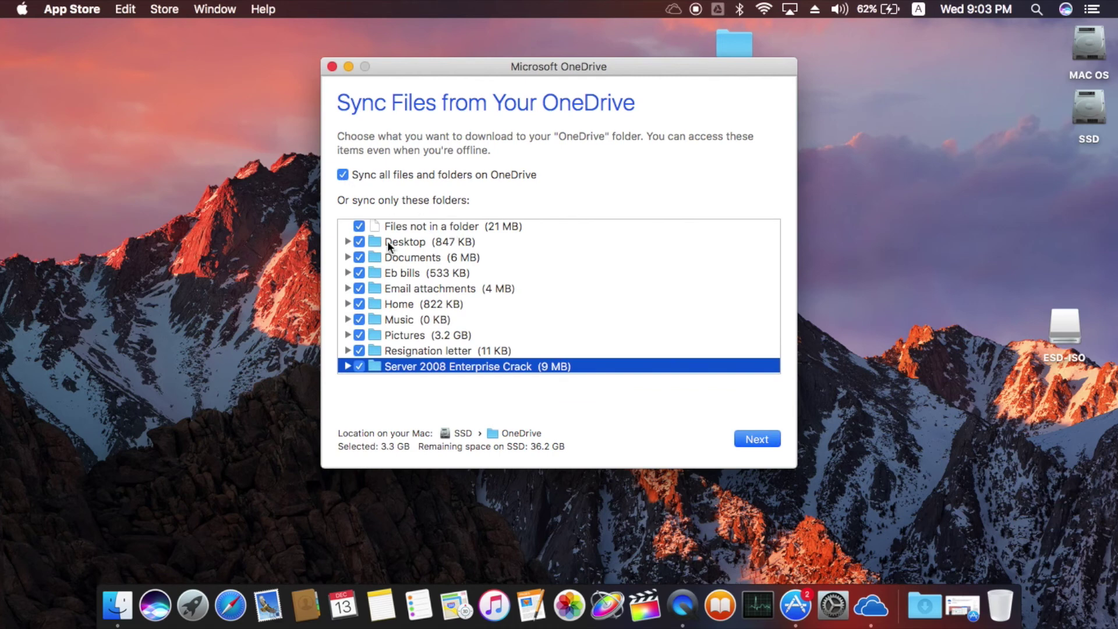
click(359, 242)
click(357, 227)
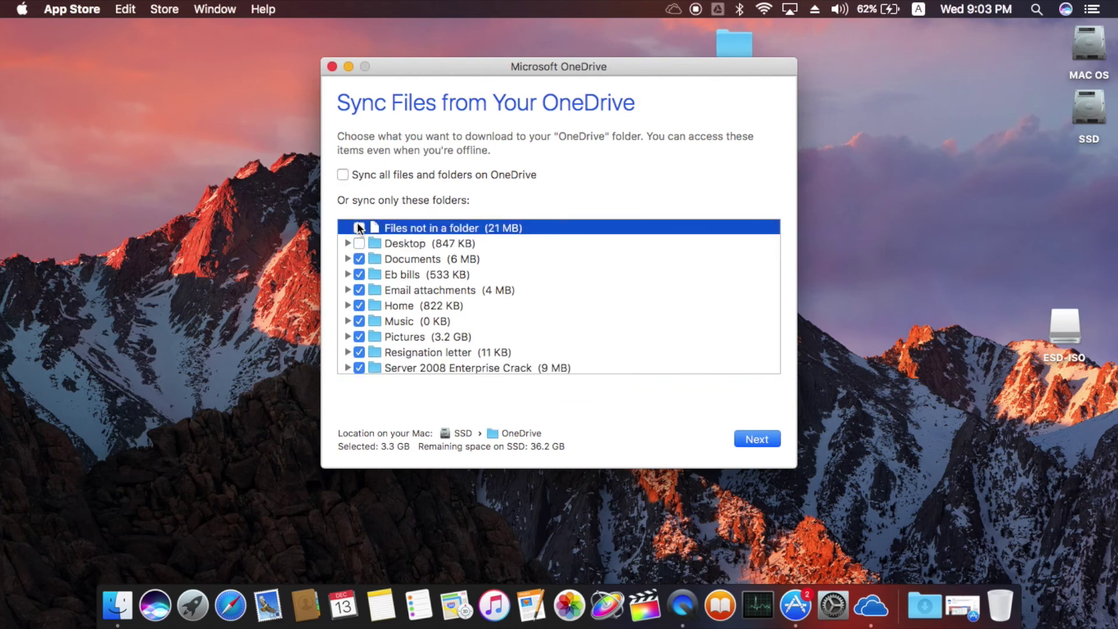
click(750, 438)
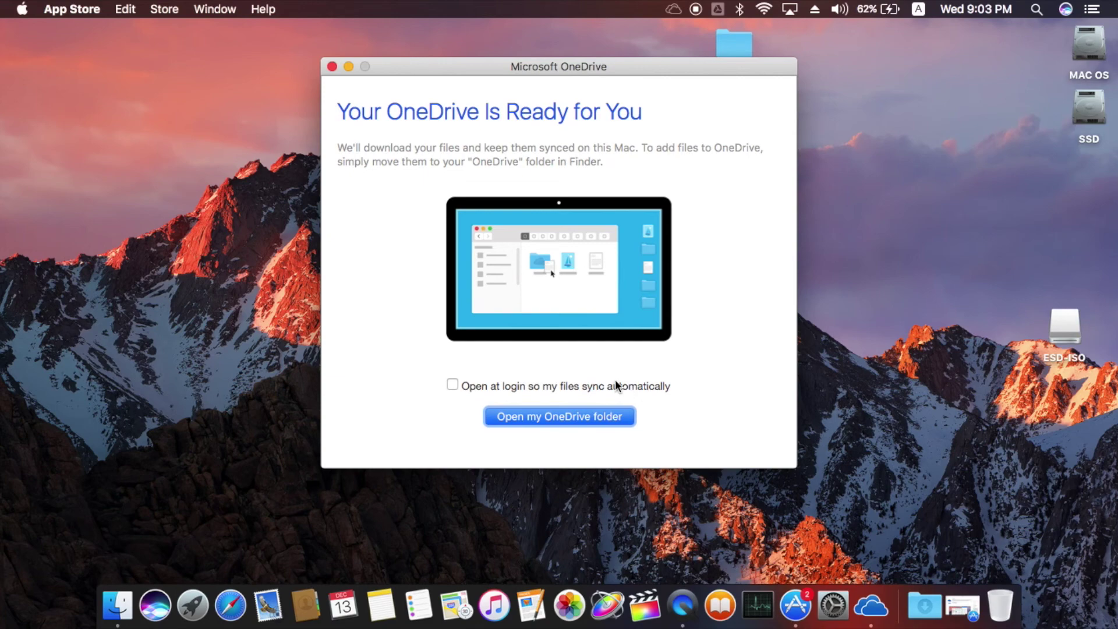
Confirm the SSD's OneDrive folder holds the synced folders and the menu-bar panel shows files updating
click(591, 417)
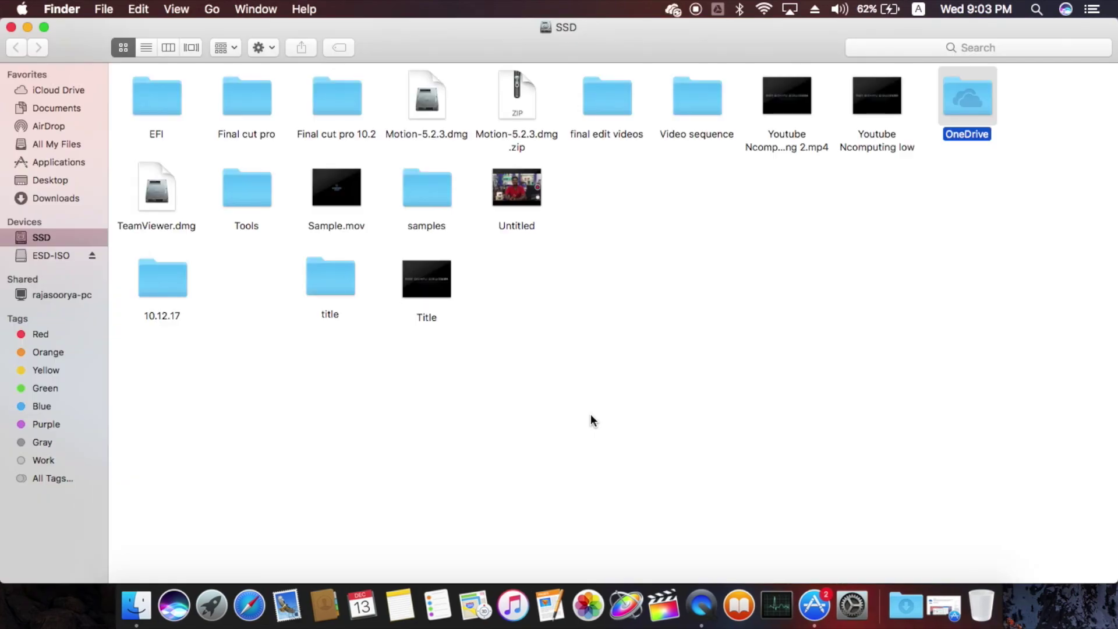
double_click(960, 101)
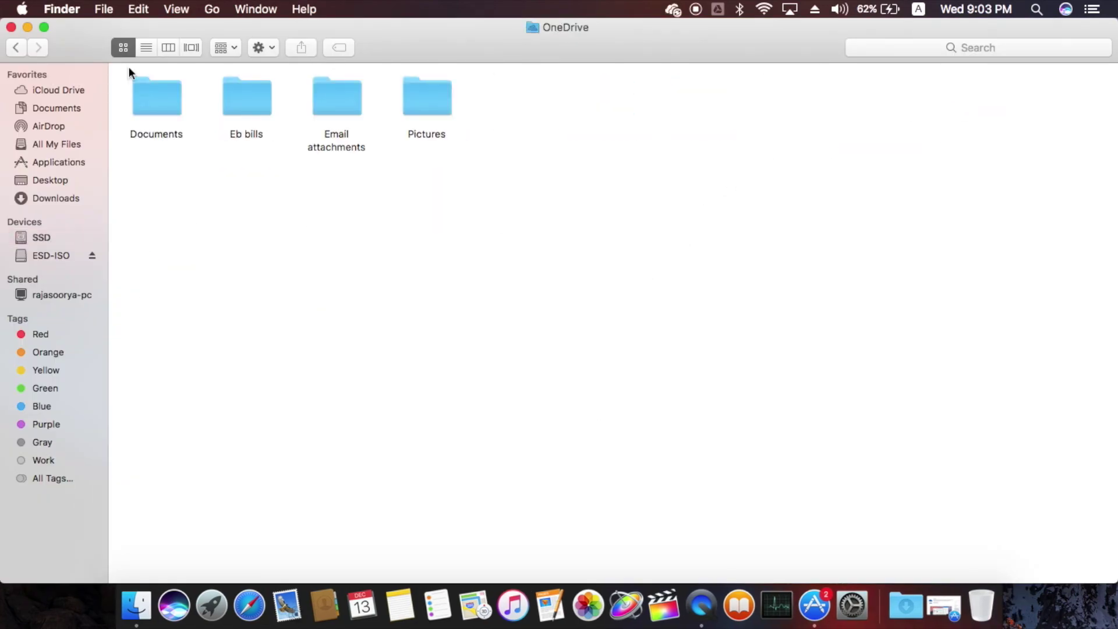
click(11, 27)
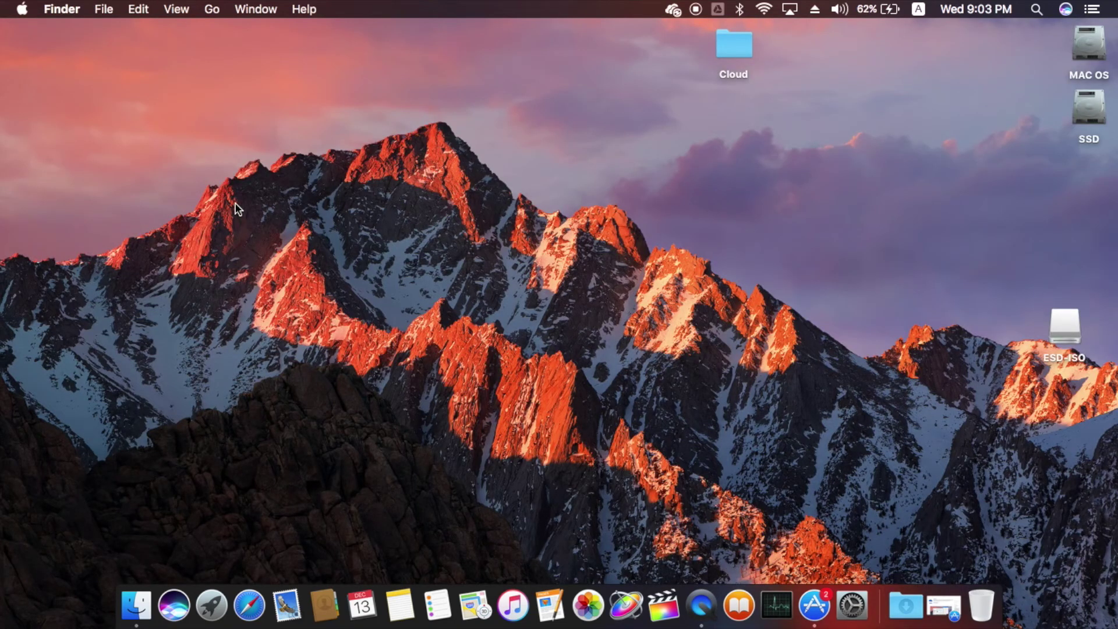
click(674, 9)
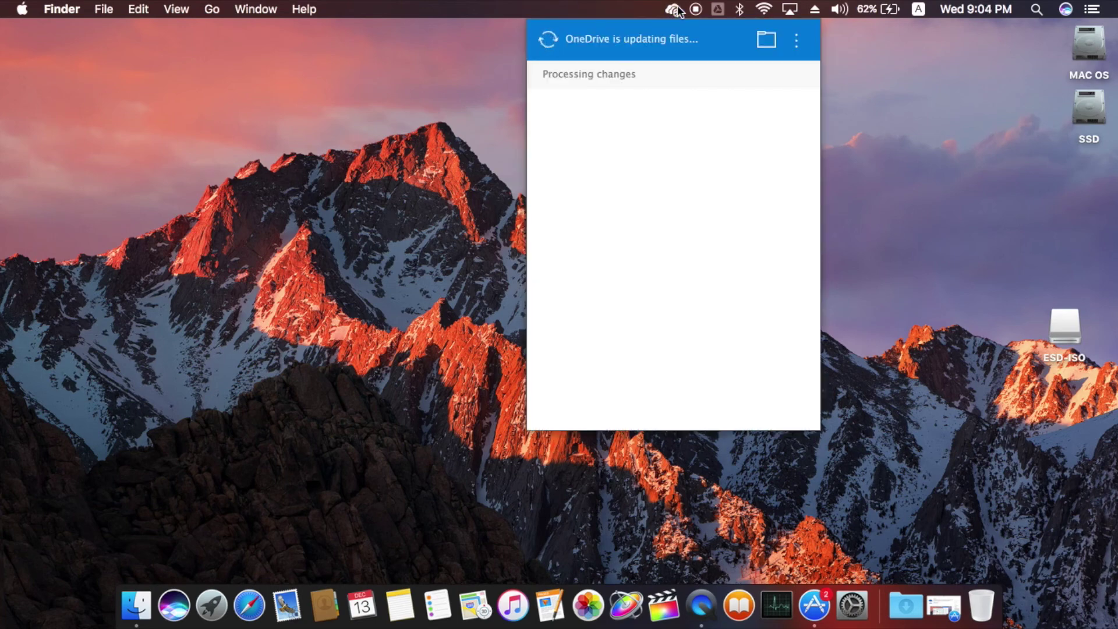
click(505, 210)
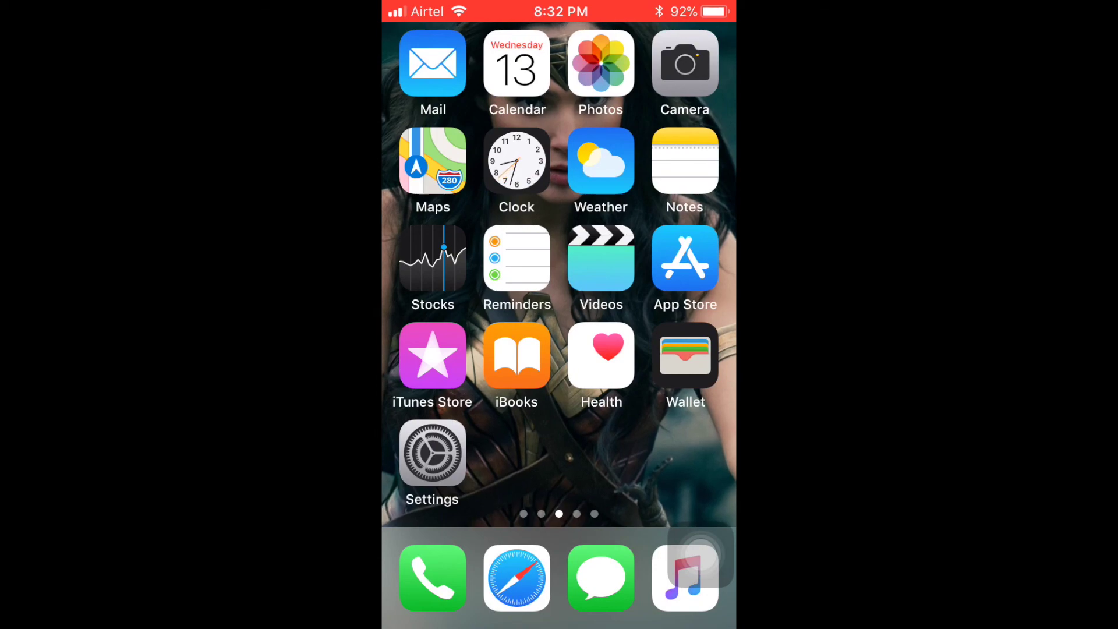
Browse the iPhone home screens and look through the albums in Photos
drag(670, 291, 408, 291)
drag(670, 291, 698, 292)
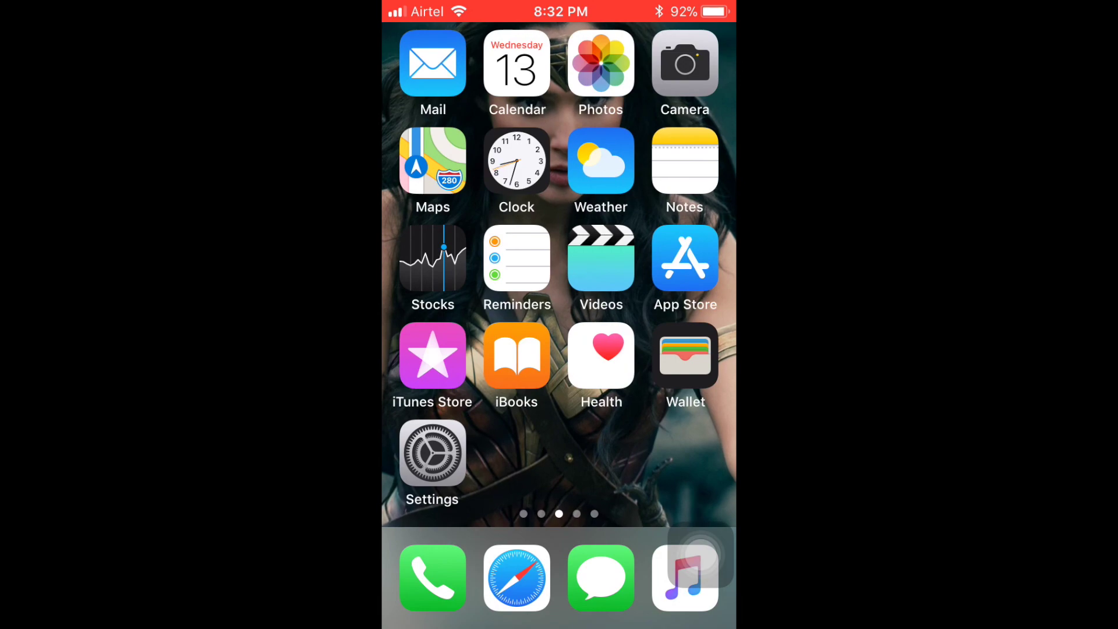
click(601, 63)
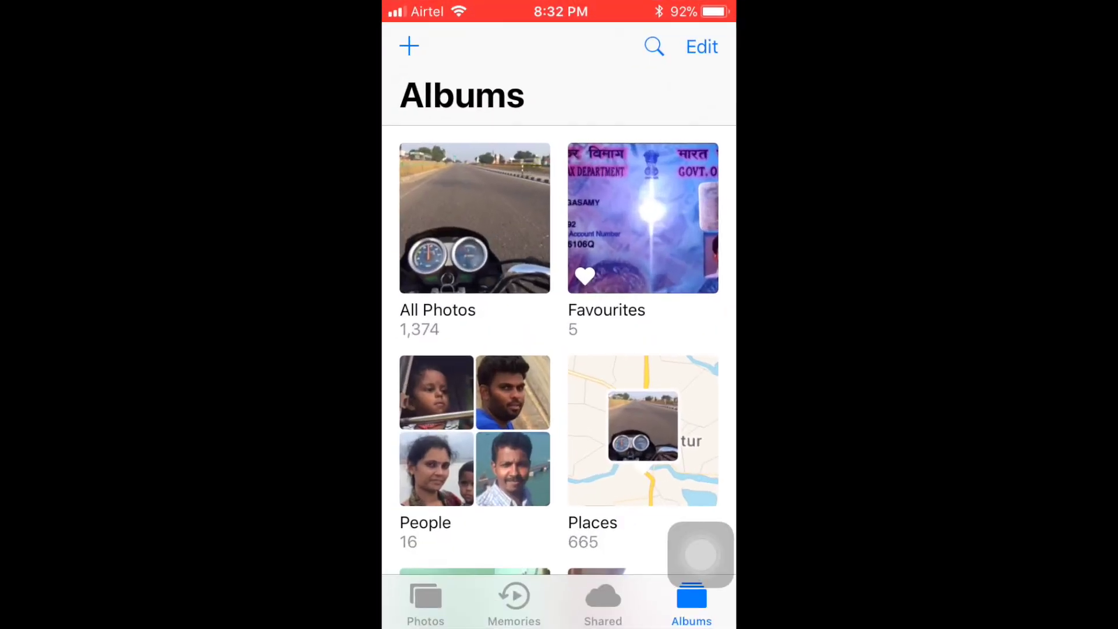
scroll(559, 320, down, 2)
scroll(559, 321, down, 8)
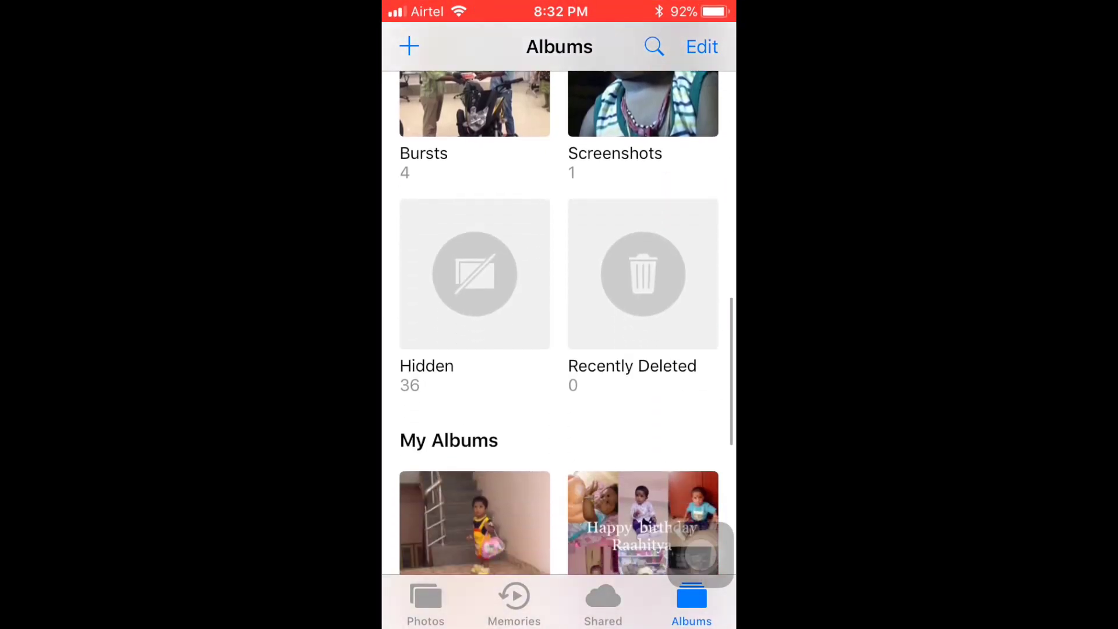
scroll(559, 320, up, 10)
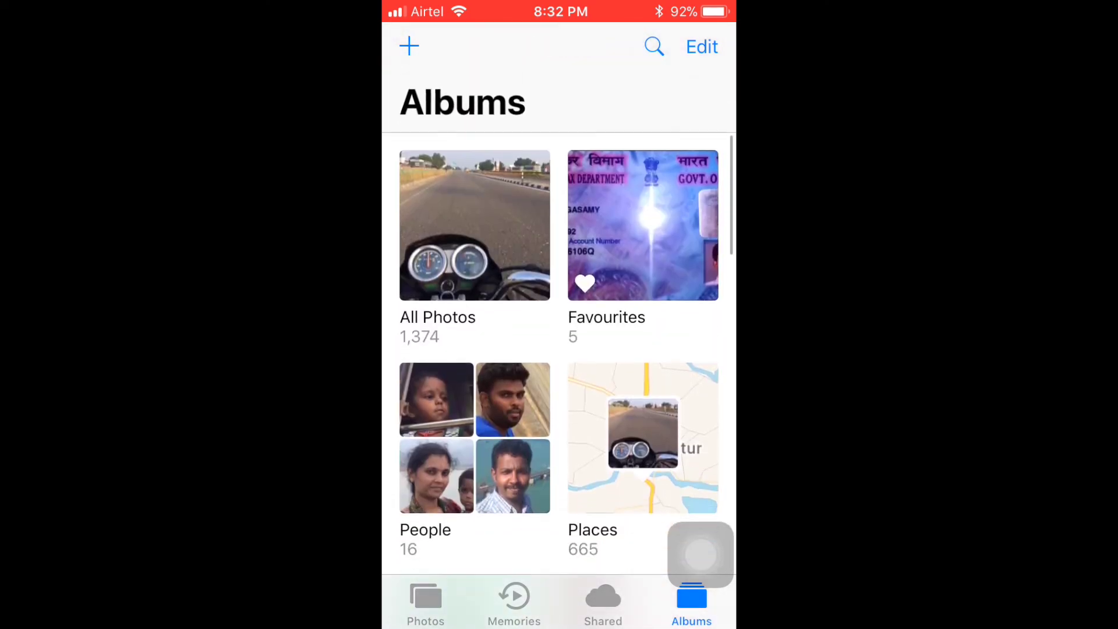
Return to the home screen and launch the OneDrive app from the next page
key(super)
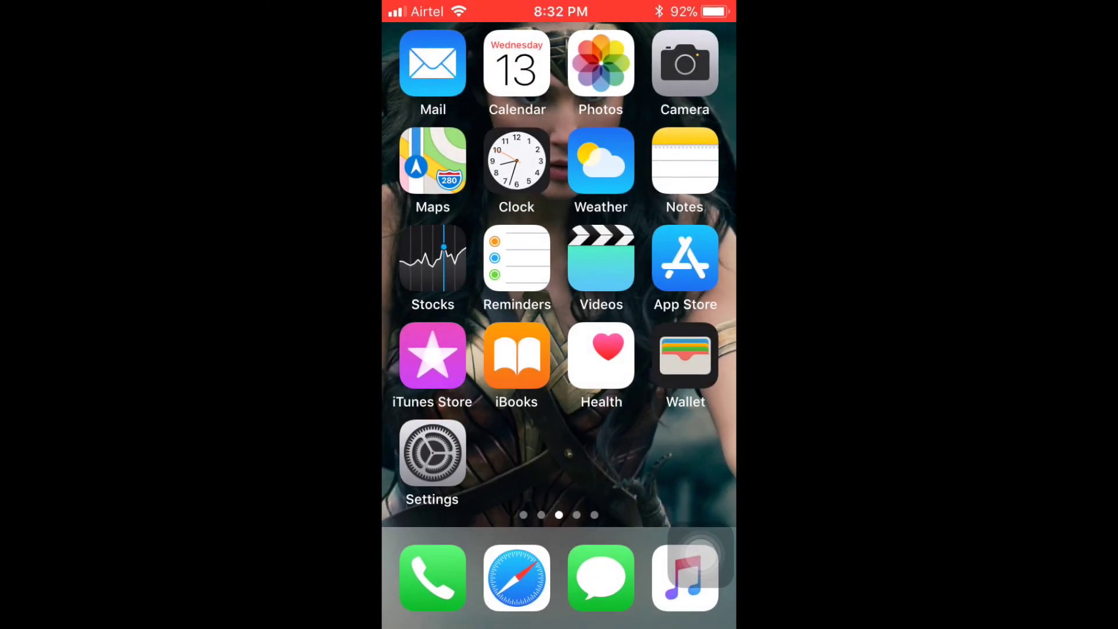
scroll(559, 268, right, 3)
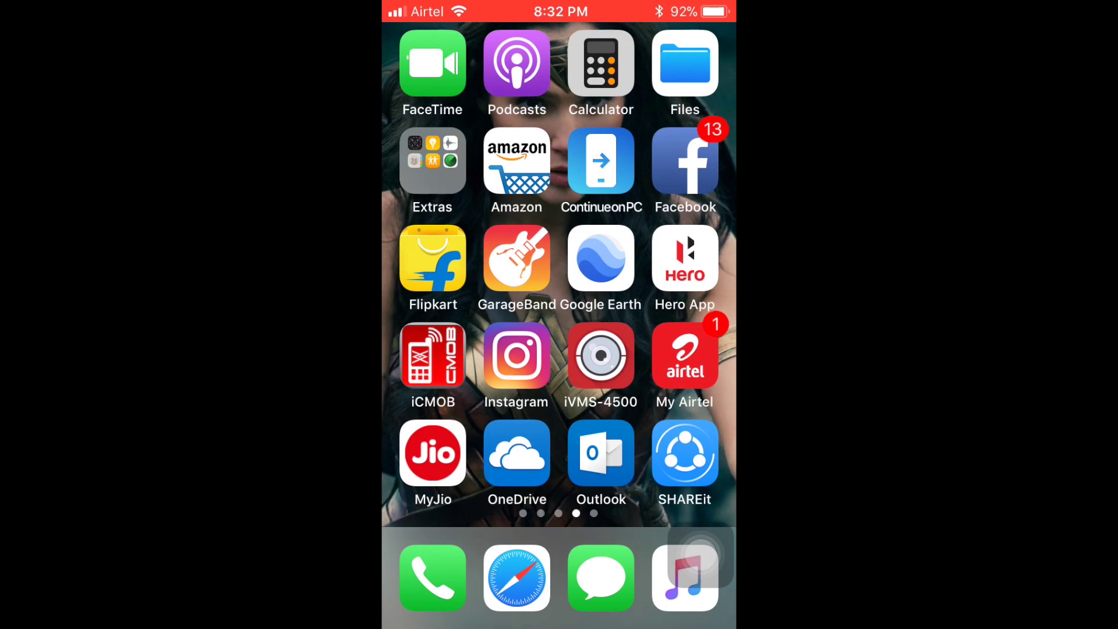
click(516, 453)
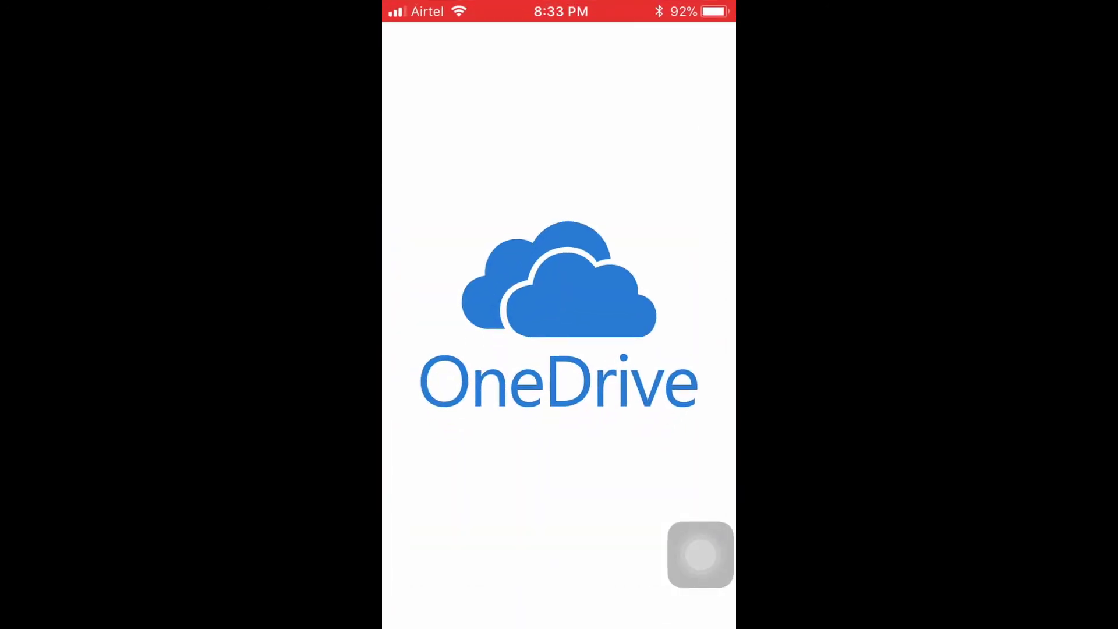